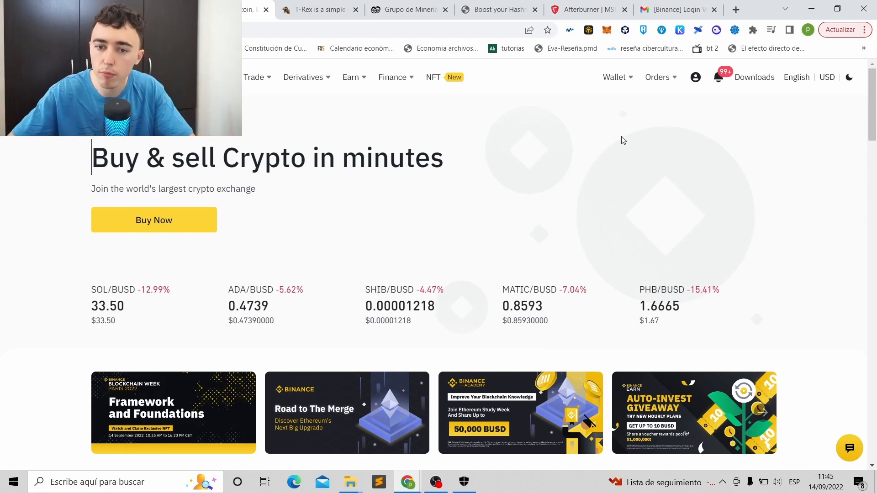
- Bring up the Binance 'Buy & sell Crypto' home page in Chrome
mouse_move(614, 77)
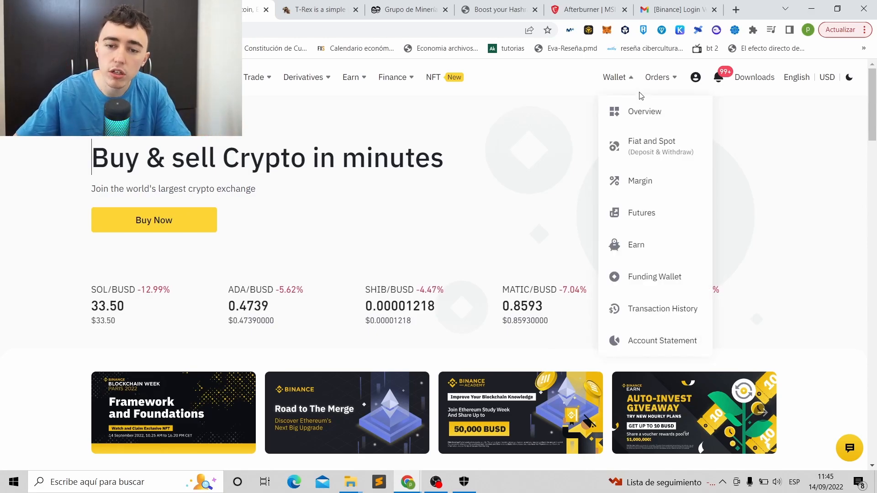
- Search the Fiat and Spot wallet balances for ETC
click(645, 155)
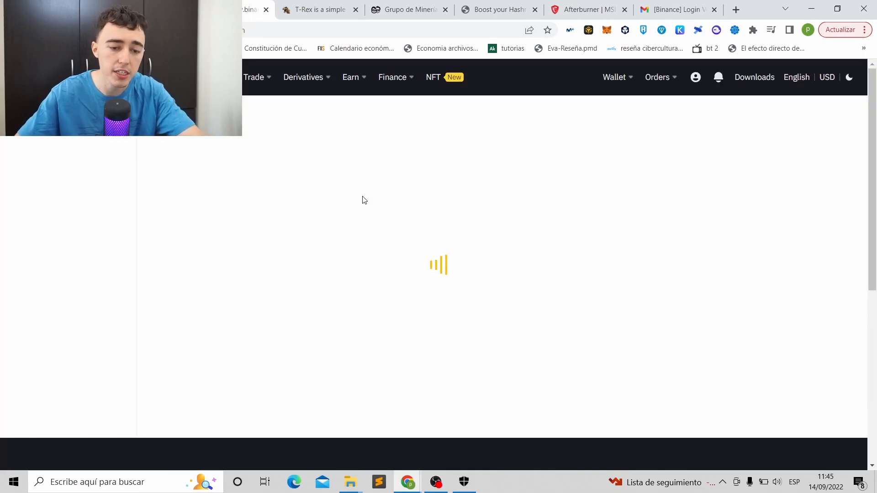
click(204, 243)
text(etc)
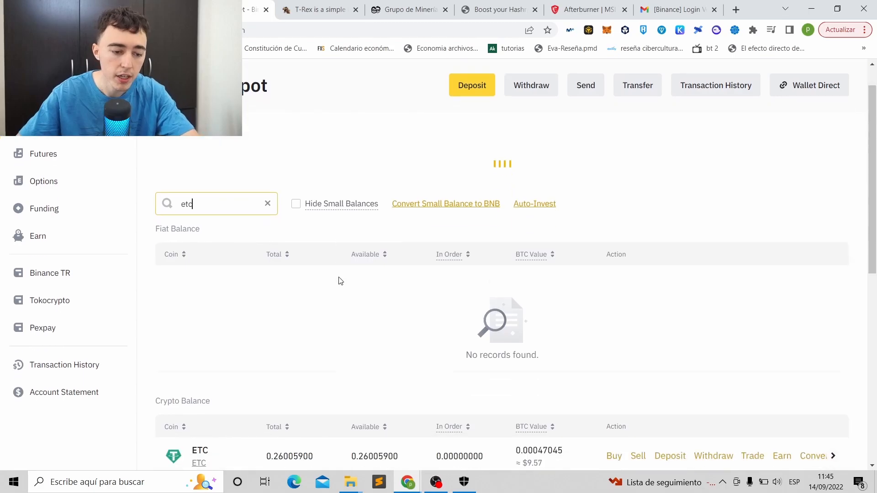
scroll(338, 283, down, 5)
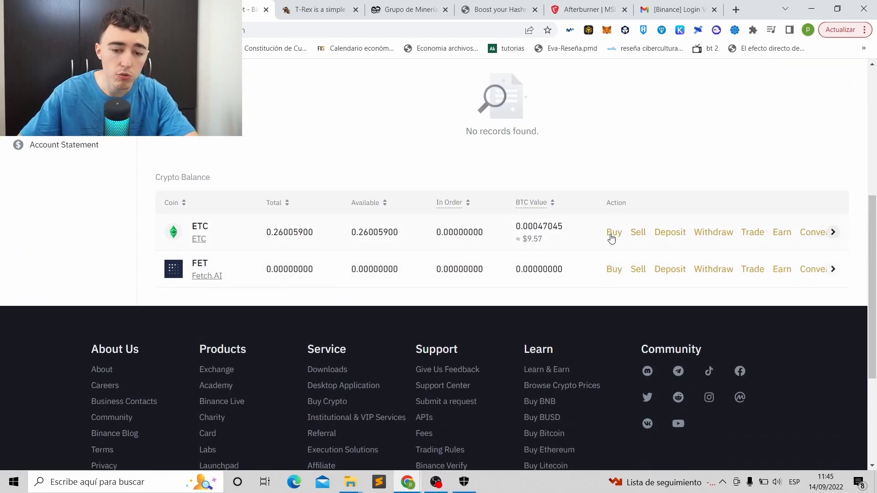
- Copy the ETC deposit address on the Ethereum Classic network, then return to the T-Rex page
click(670, 232)
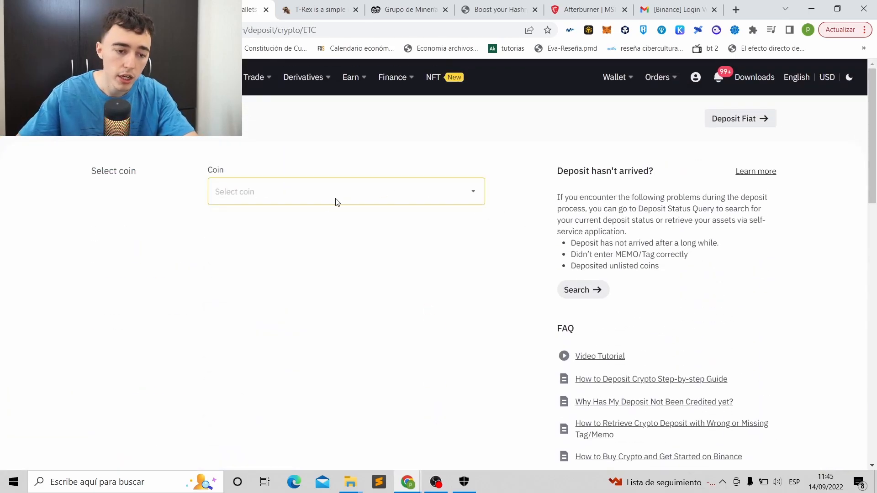
click(277, 256)
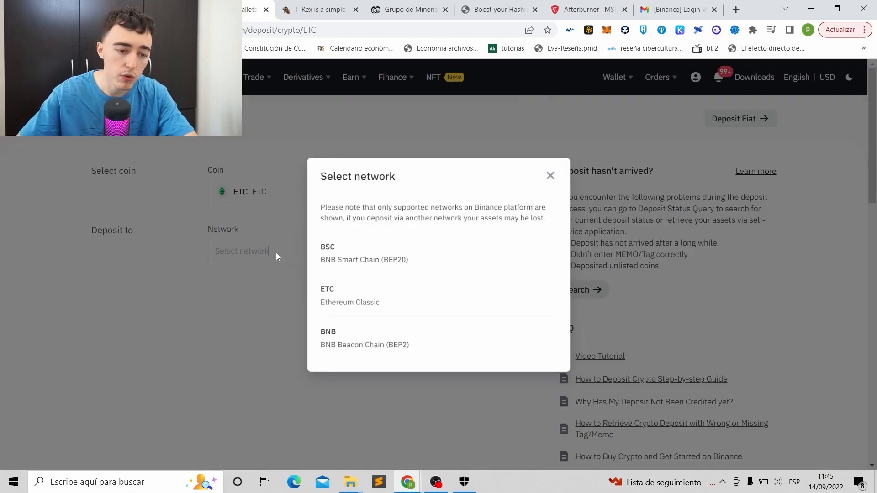
click(351, 309)
scroll(424, 252, down, 3)
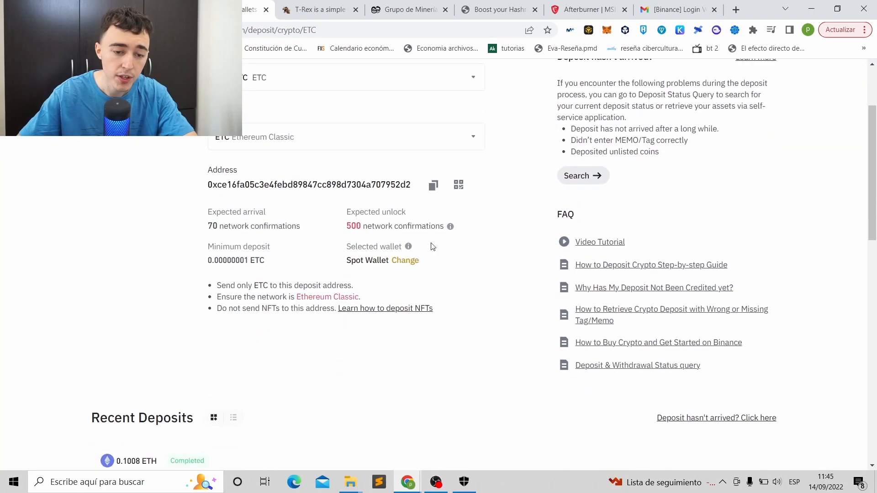
click(432, 184)
scroll(351, 255, up, 1)
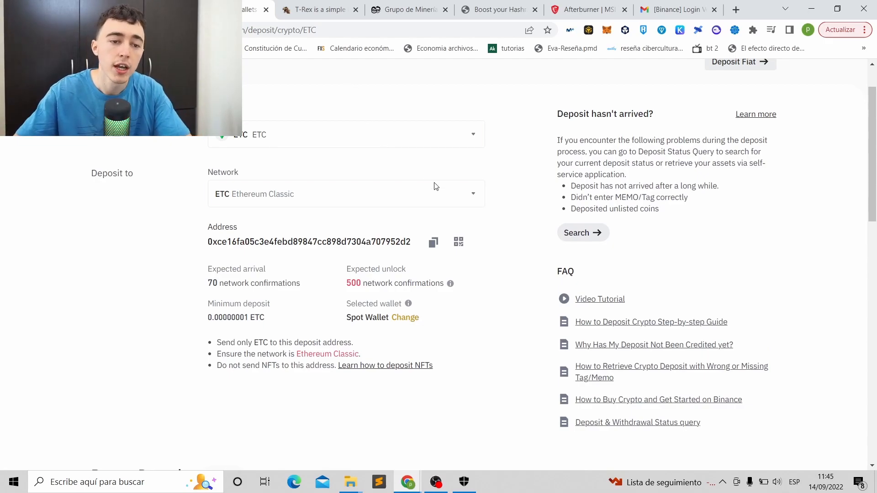
click(293, 8)
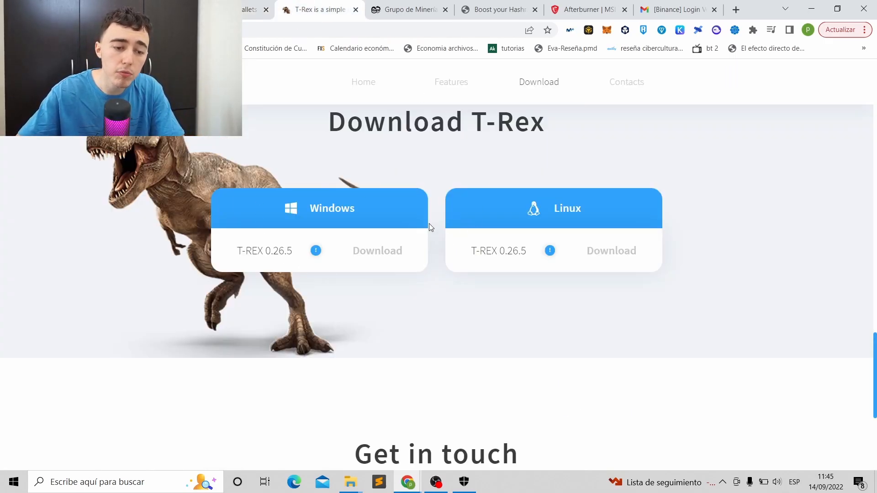
- Look over the 2Miners pool stats and MSI Afterburner pages, then return to T-Rex
scroll(428, 243, up, 1)
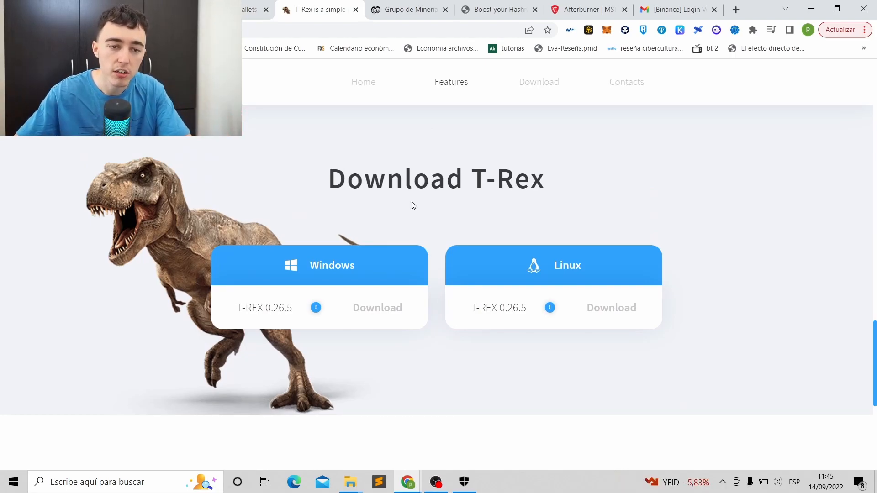
click(410, 10)
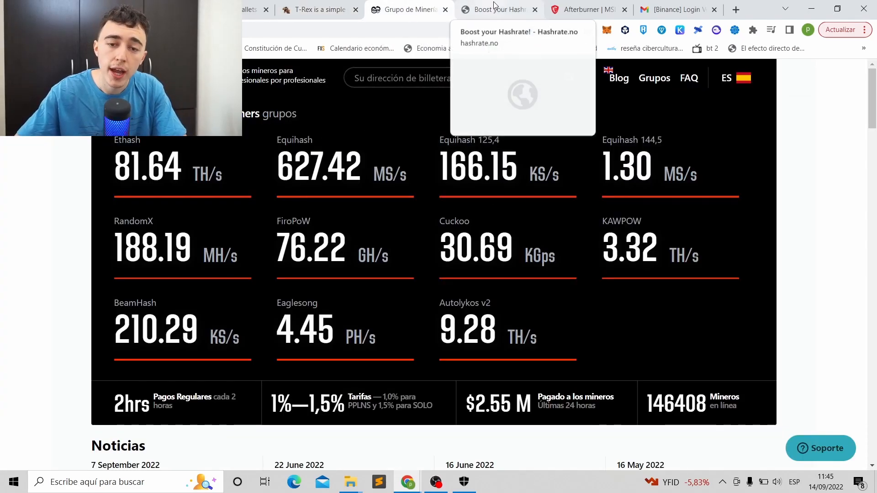
click(567, 5)
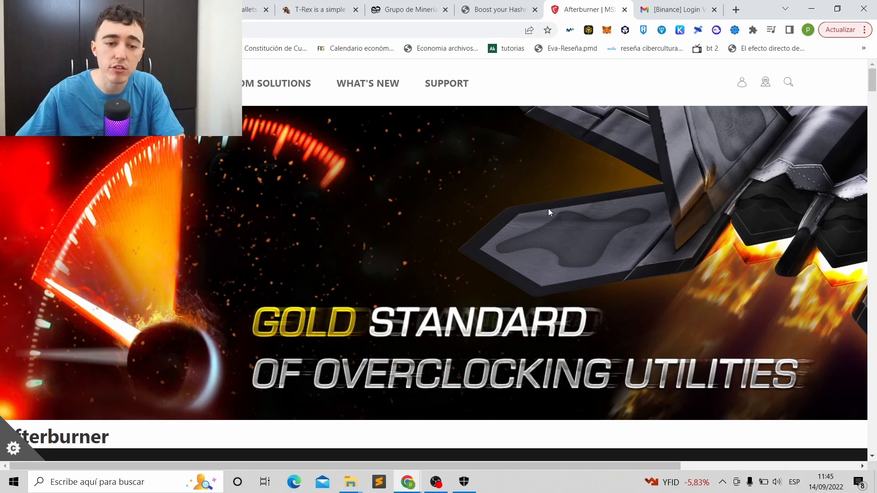
click(315, 7)
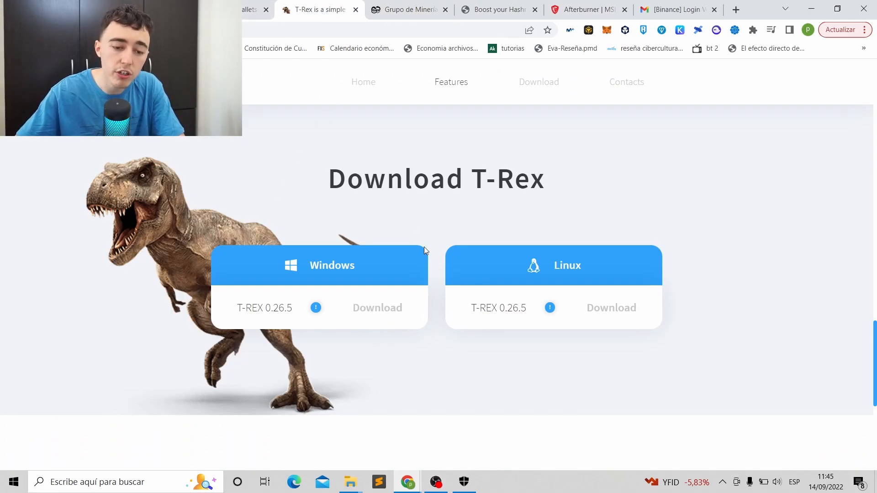
- Minimize Chrome and select the t-rex-0.25.9-win archive in the minero folder
click(807, 5)
click(350, 482)
scroll(305, 253, down, 10)
click(241, 326)
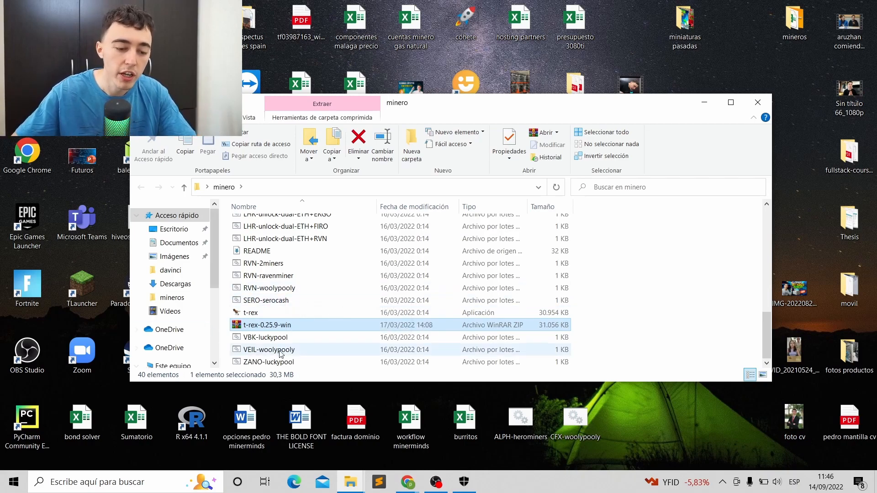
- Extract the t-rex-0.25.9-win archive into the minero folder with 'Extraer aquí'
click(712, 103)
double_click(693, 223)
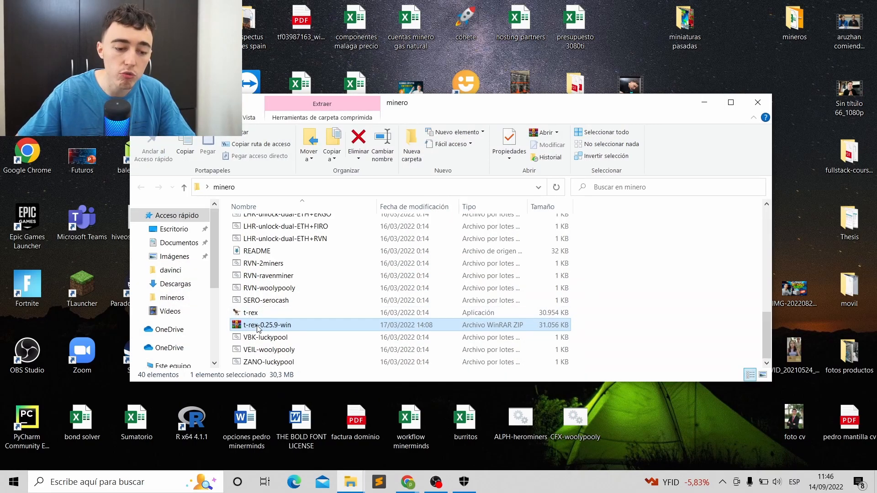
right_click(259, 327)
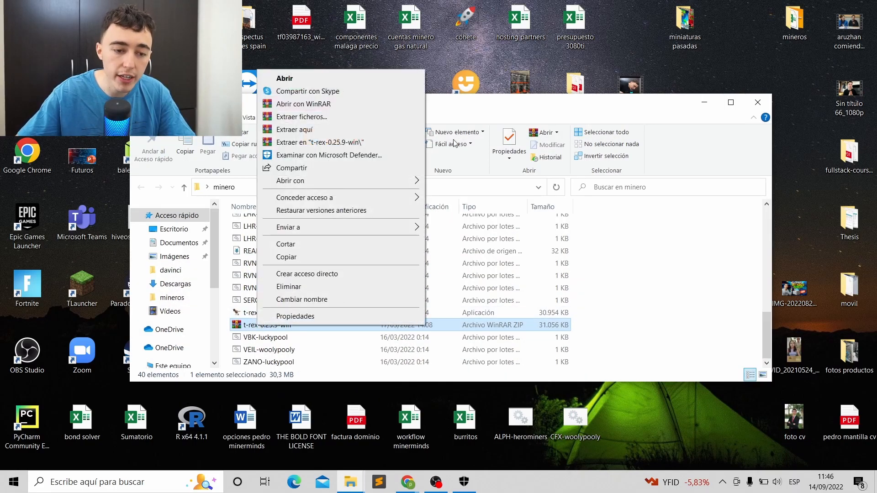
click(314, 130)
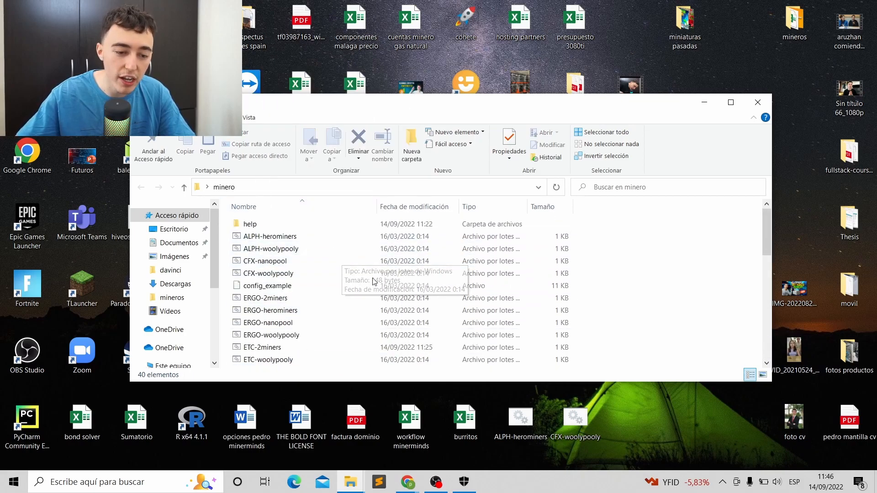
- Confirm the ETC-2miners batch file is among the extracted files, then clear the selection
scroll(300, 275, down, 7)
scroll(318, 266, up, 5)
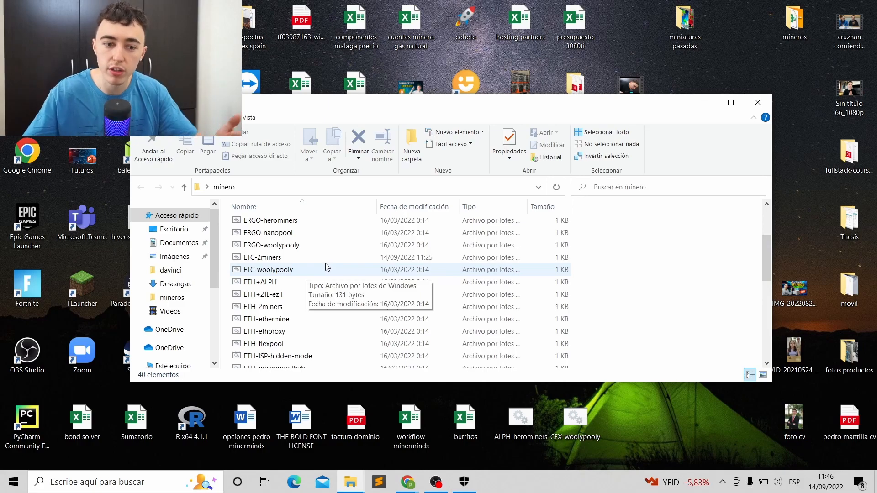
scroll(327, 267, up, 3)
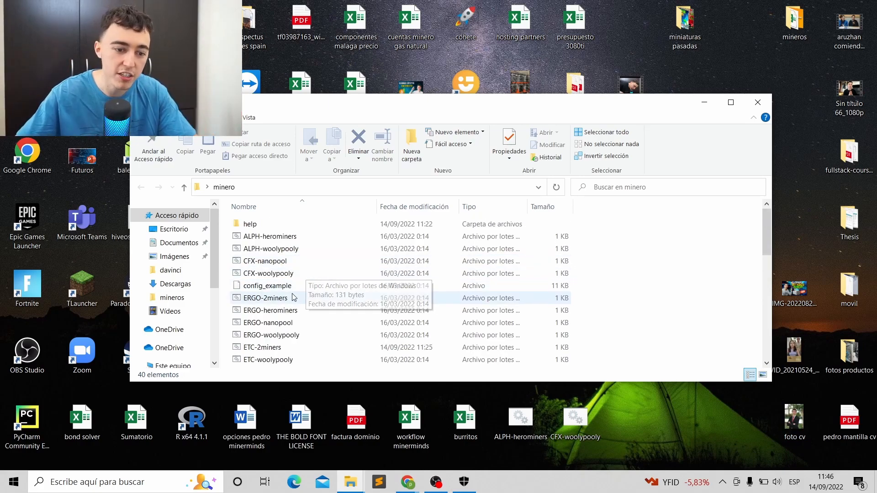
scroll(274, 235, down, 3)
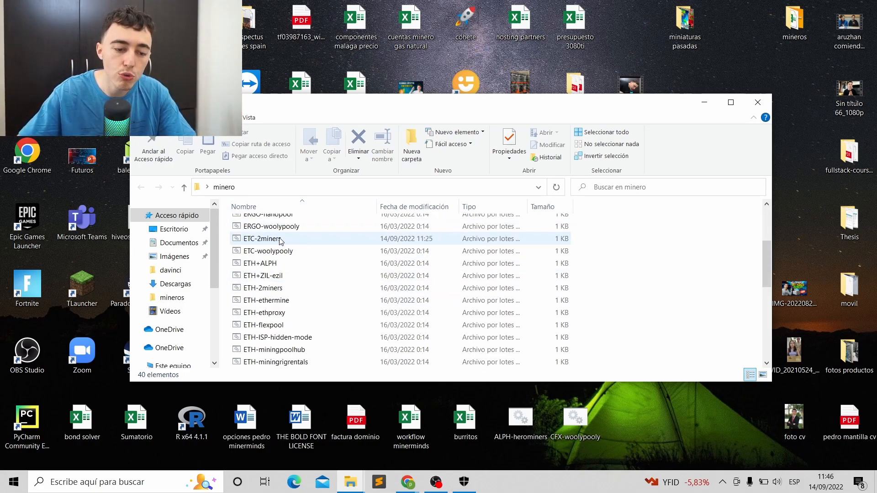
click(283, 240)
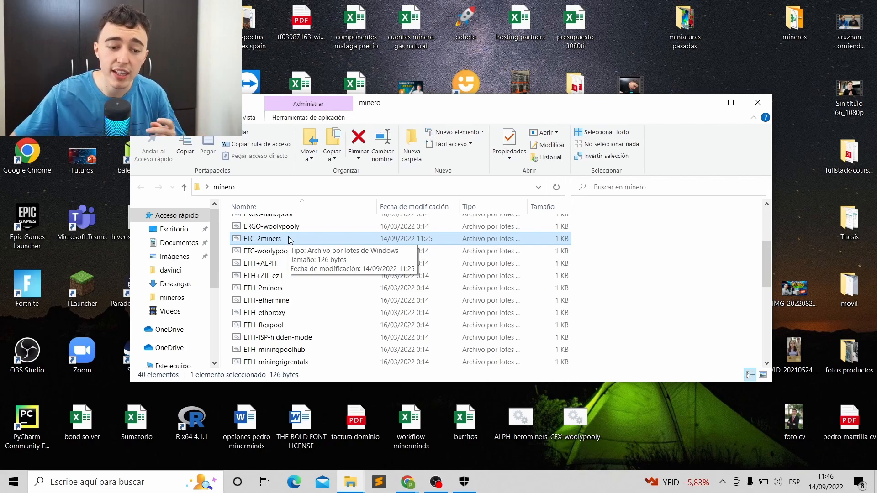
scroll(289, 240, down, 6)
click(292, 325)
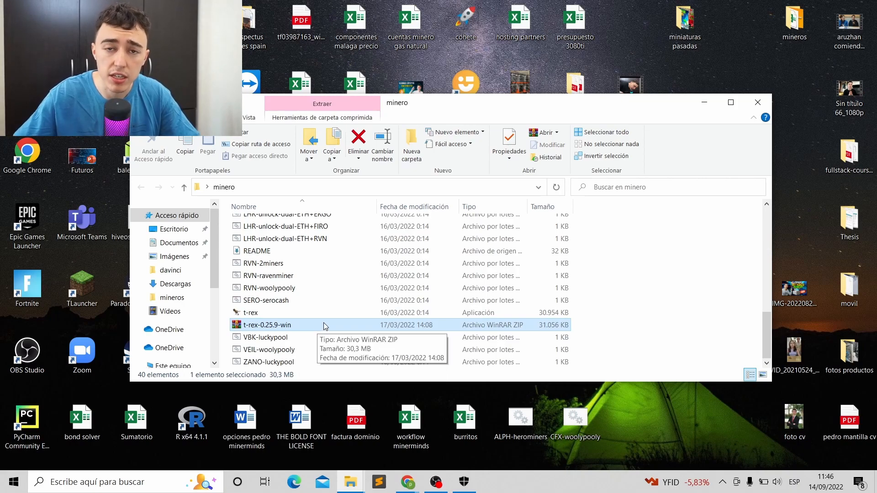
click(595, 322)
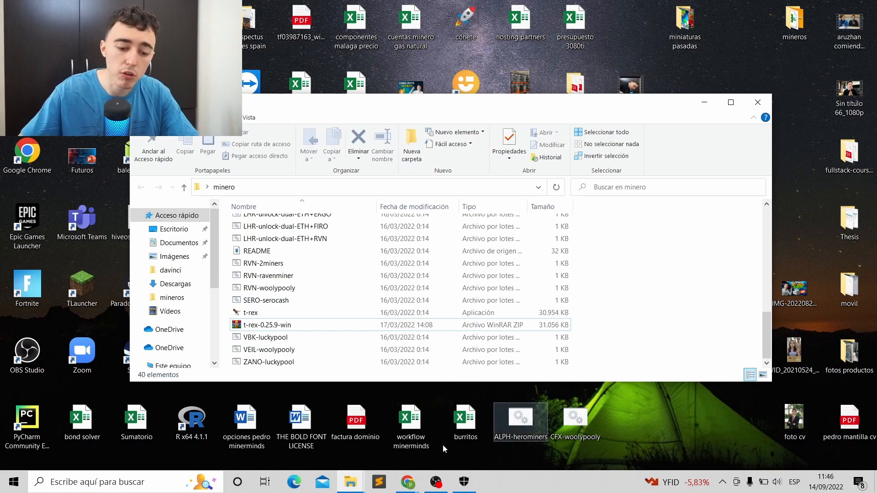
click(464, 482)
- Add the minero folder as a folder exclusion in the antivirus settings, then minimize Windows Security
click(338, 115)
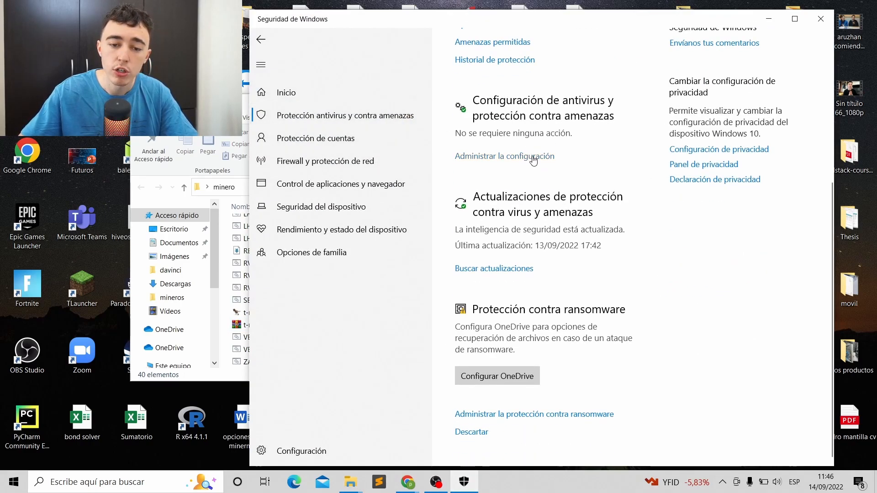
click(525, 154)
scroll(520, 151, down, 10)
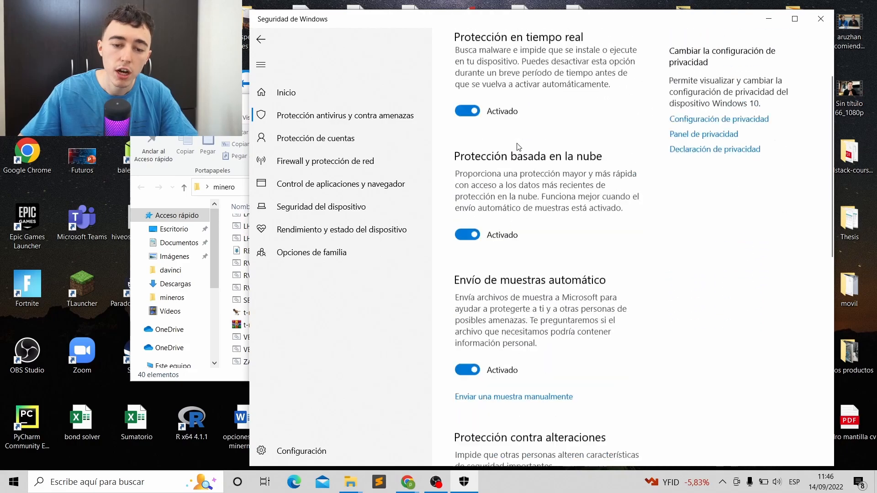
scroll(521, 151, down, 2)
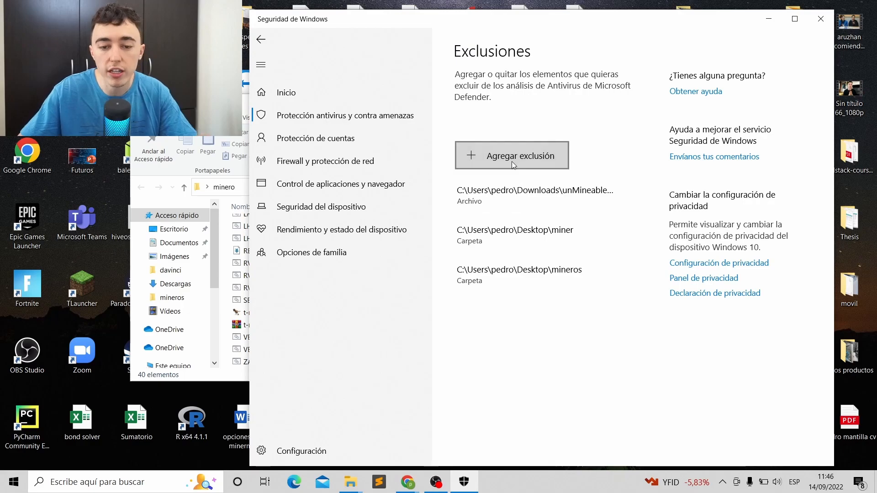
click(509, 156)
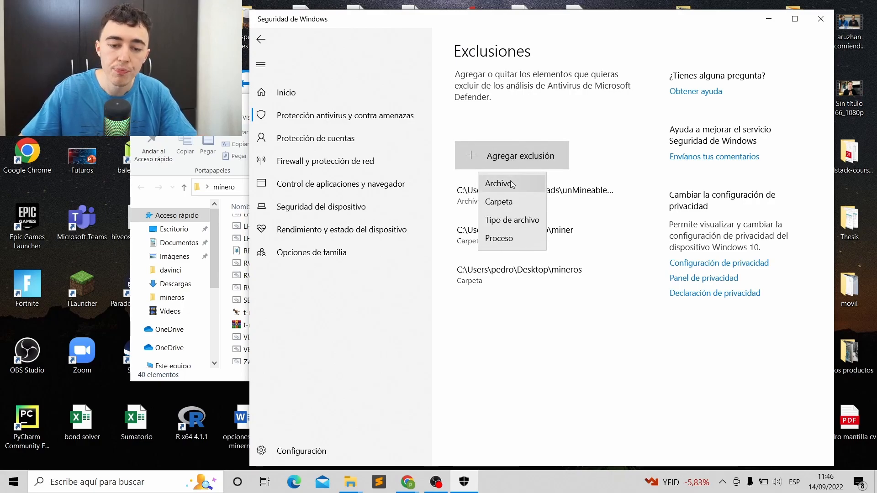
click(501, 202)
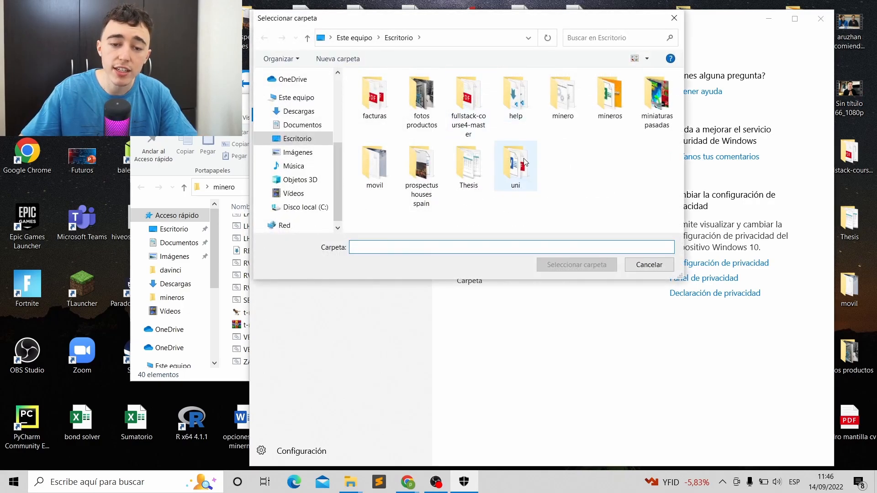
click(571, 114)
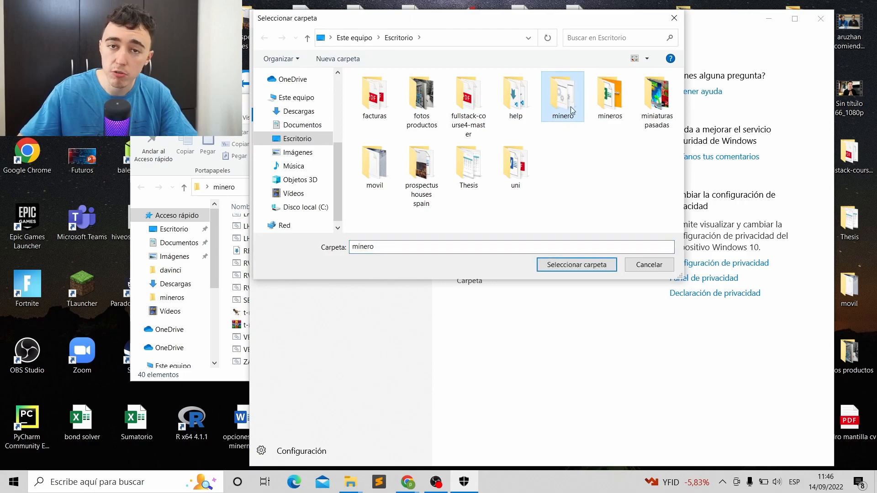
click(576, 265)
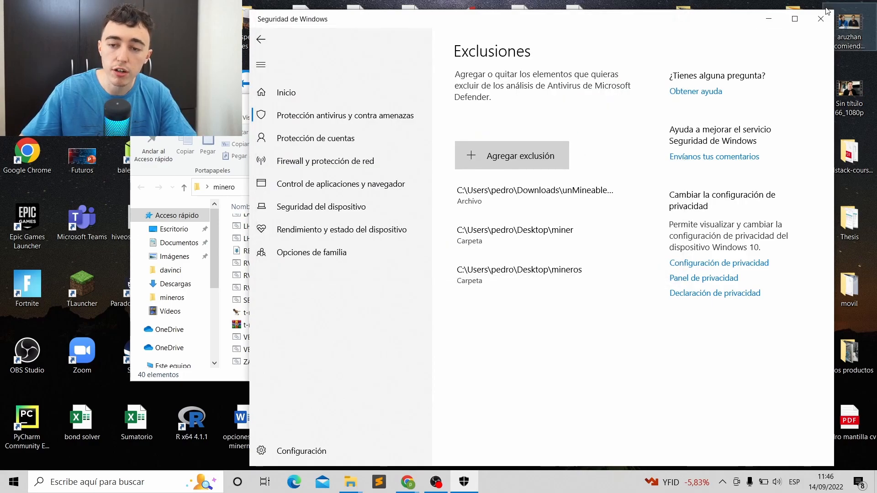
click(769, 19)
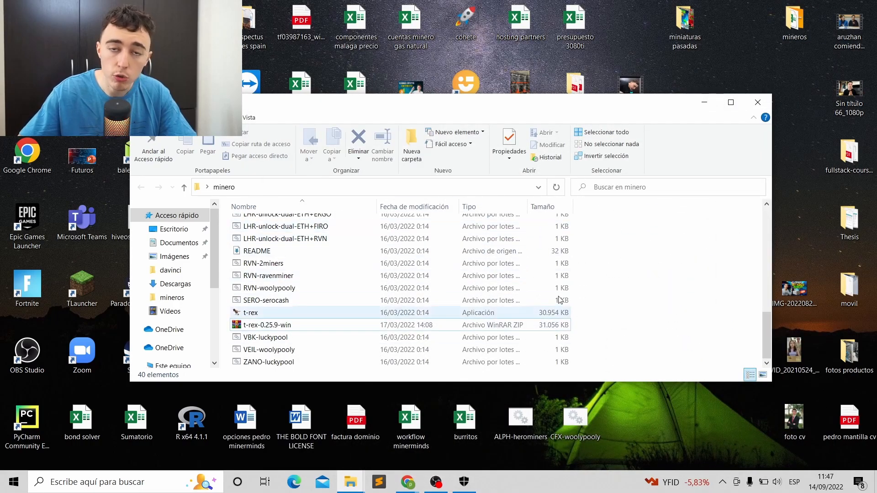
- Open ETC-2miners from the minero folder in Notepad using 'Editar'
scroll(594, 292, up, 5)
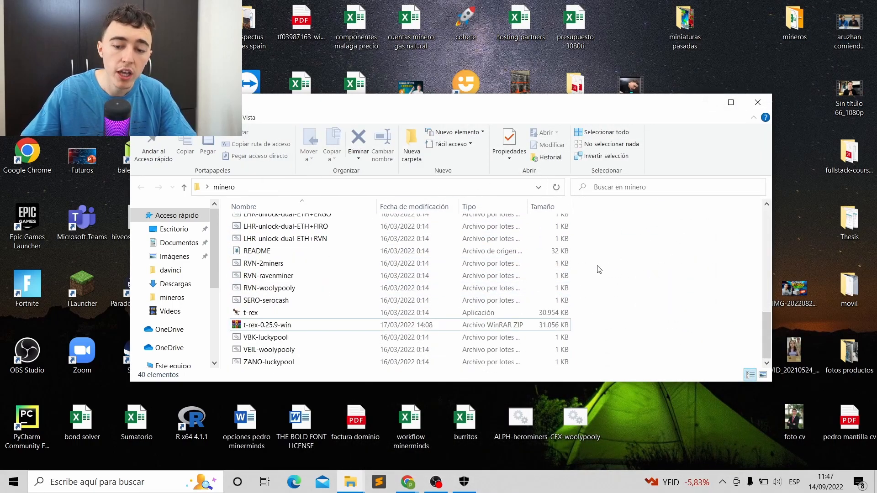
scroll(598, 269, up, 3)
scroll(593, 274, down, 9)
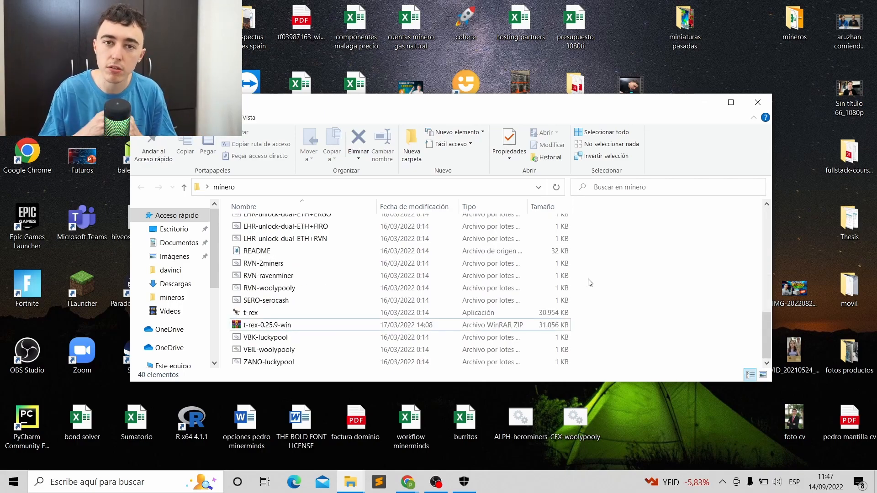
mouse_move(292, 316)
scroll(329, 297, up, 9)
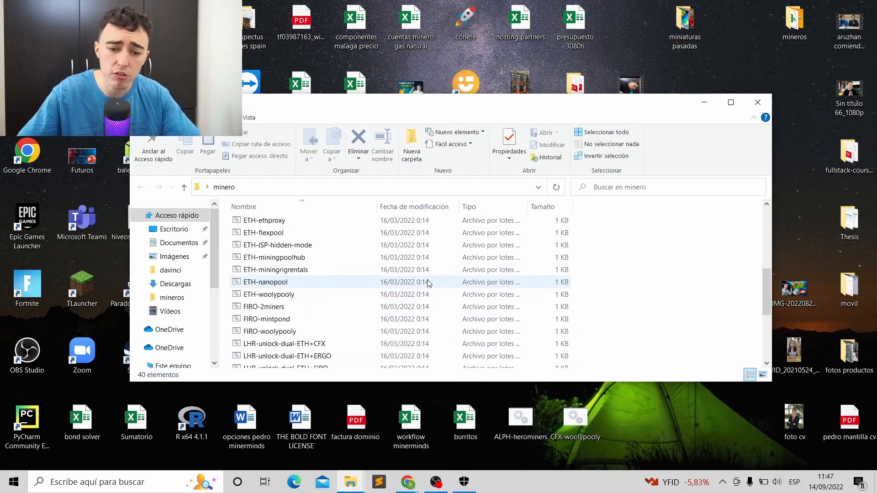
scroll(423, 248, down, 9)
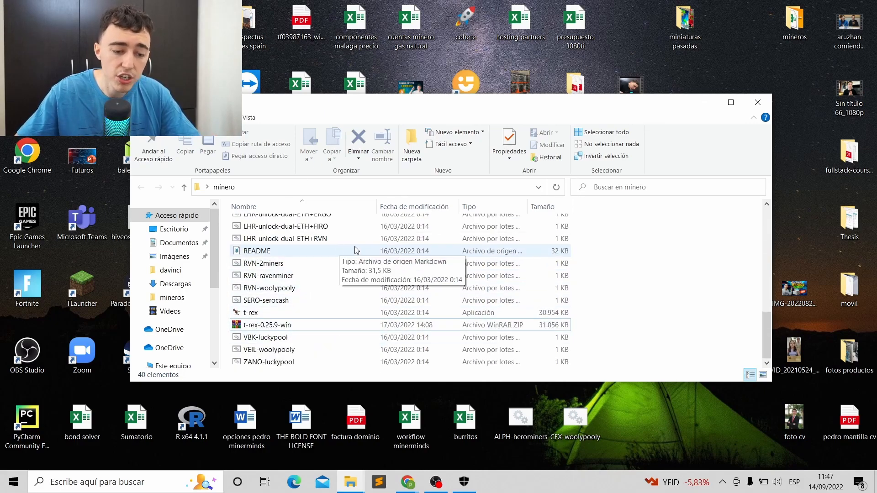
scroll(283, 327, up, 6)
scroll(305, 338, down, 5)
scroll(305, 337, up, 7)
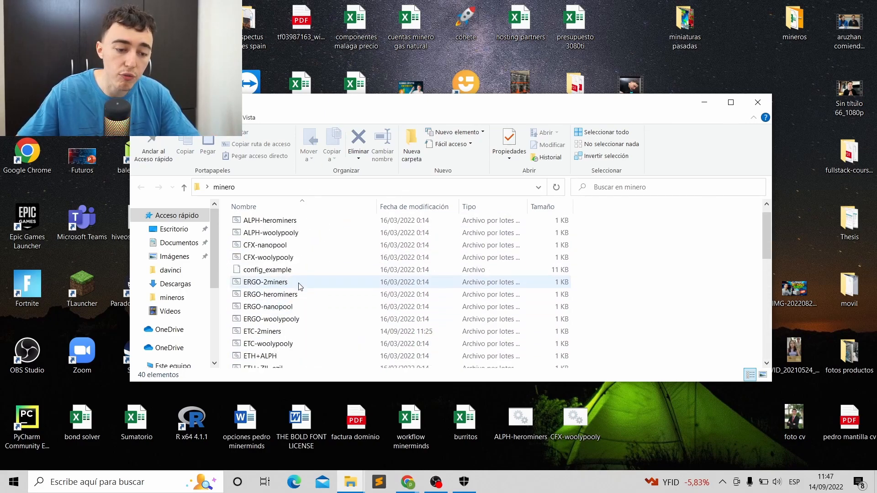
scroll(318, 274, down, 8)
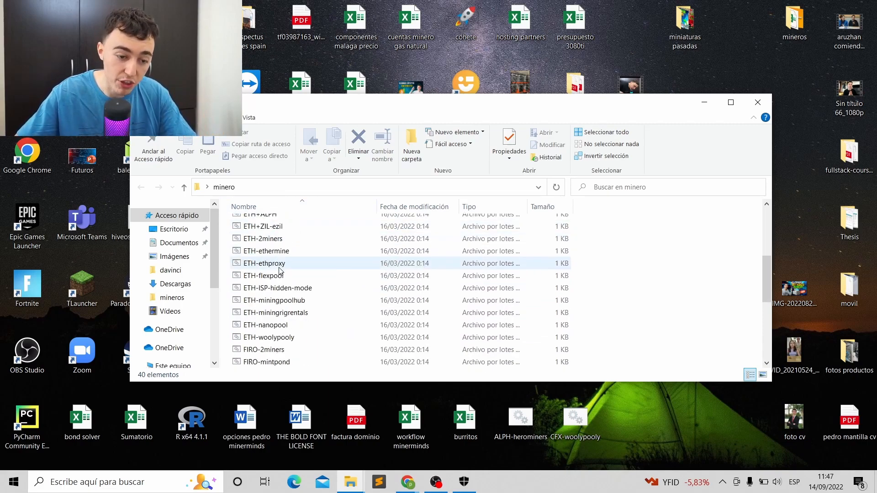
scroll(291, 322, up, 7)
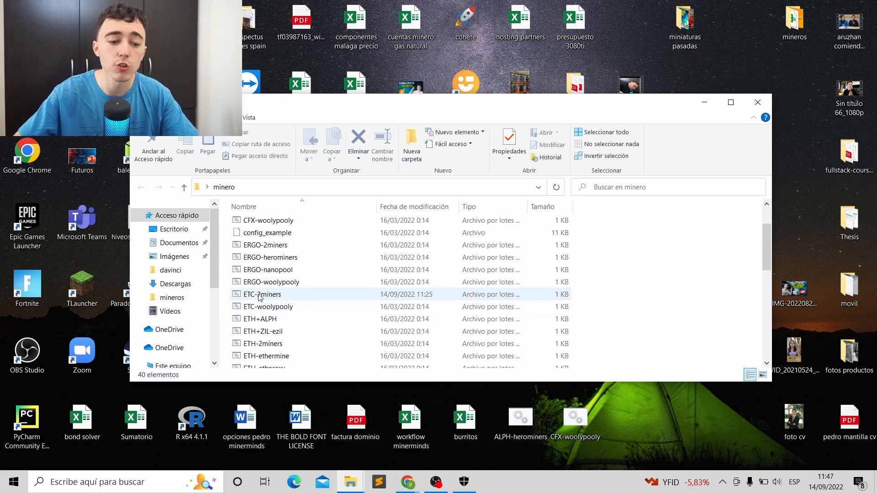
scroll(262, 298, down, 1)
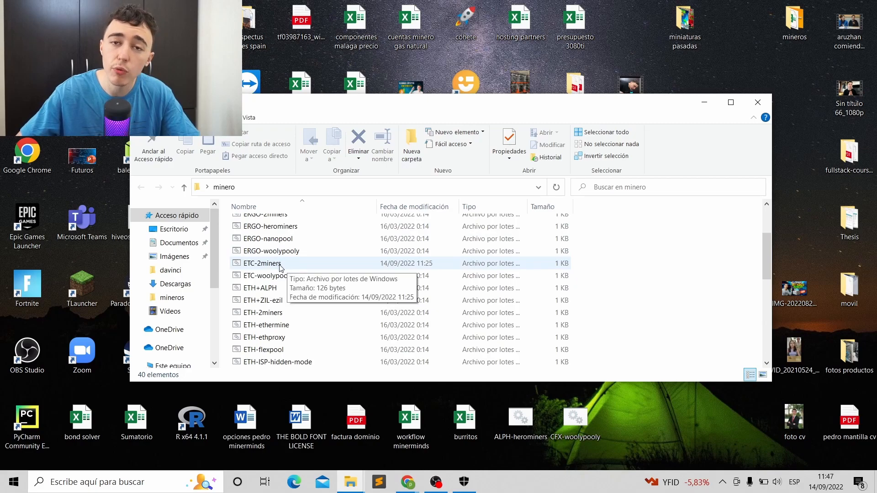
click(273, 267)
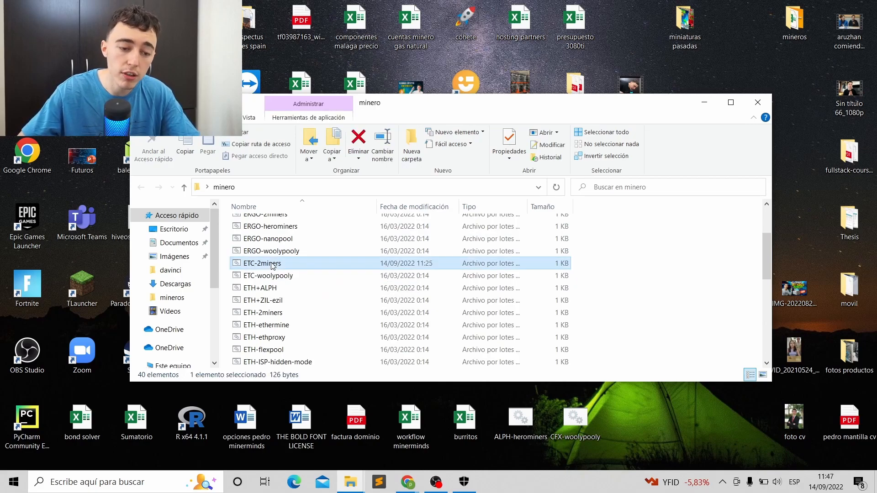
right_click(272, 267)
click(318, 210)
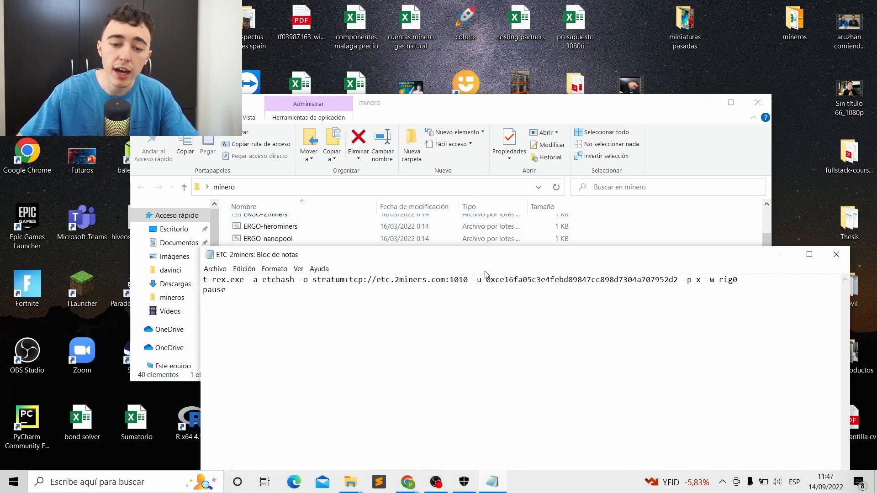
- Highlight the current wallet address and the etc.2miners.com:1010 server in the command
drag(487, 278, 678, 279)
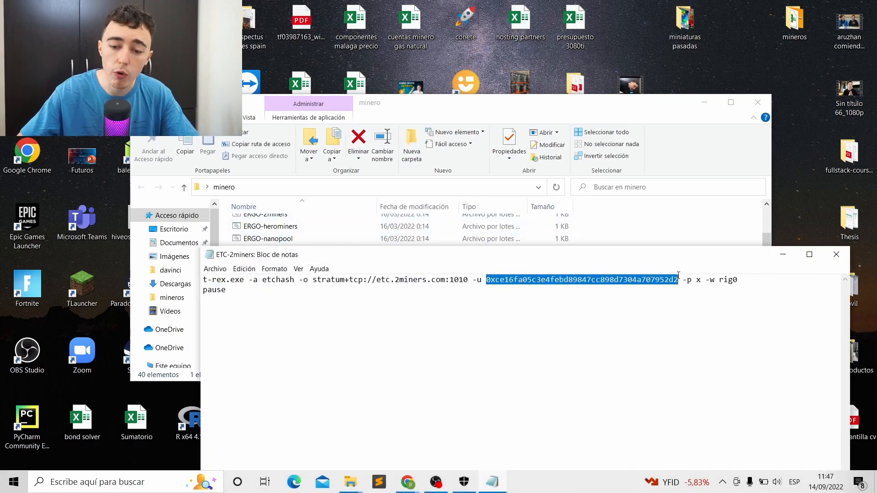
click(676, 279)
drag(377, 279, 466, 278)
click(468, 279)
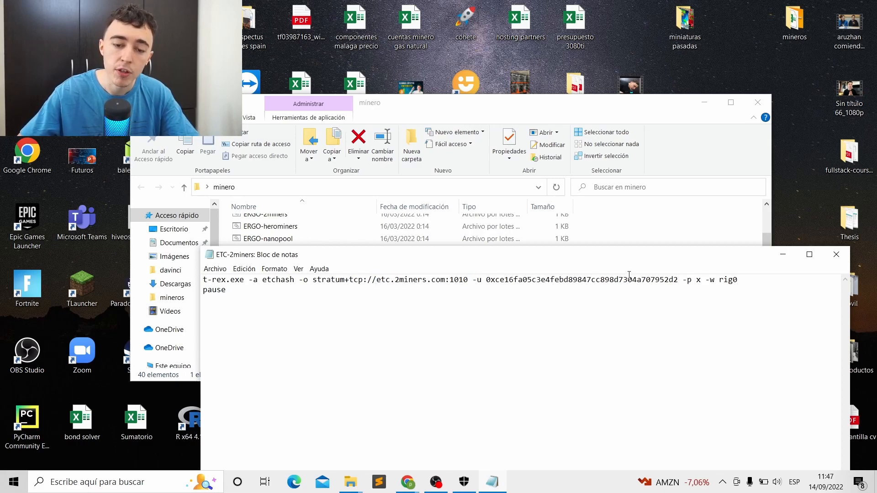
- Copy the Binance ETC deposit address from the Chrome deposit page
mouse_move(410, 480)
click(505, 404)
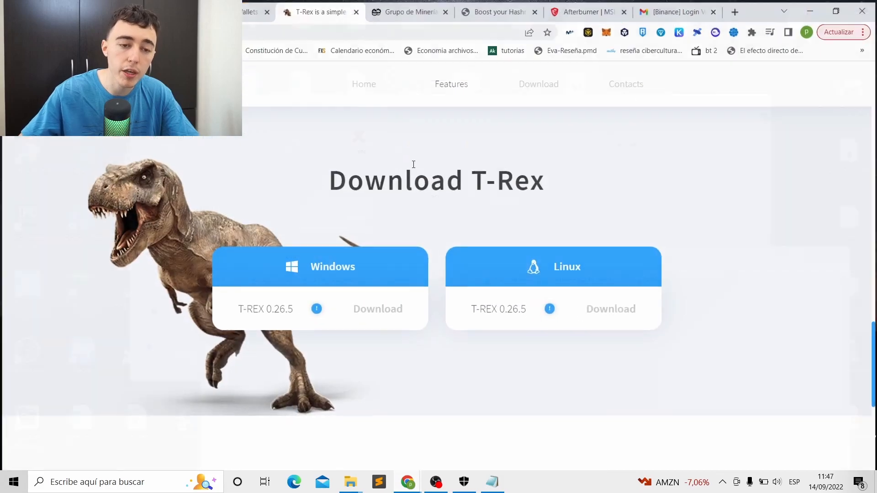
click(251, 9)
click(433, 241)
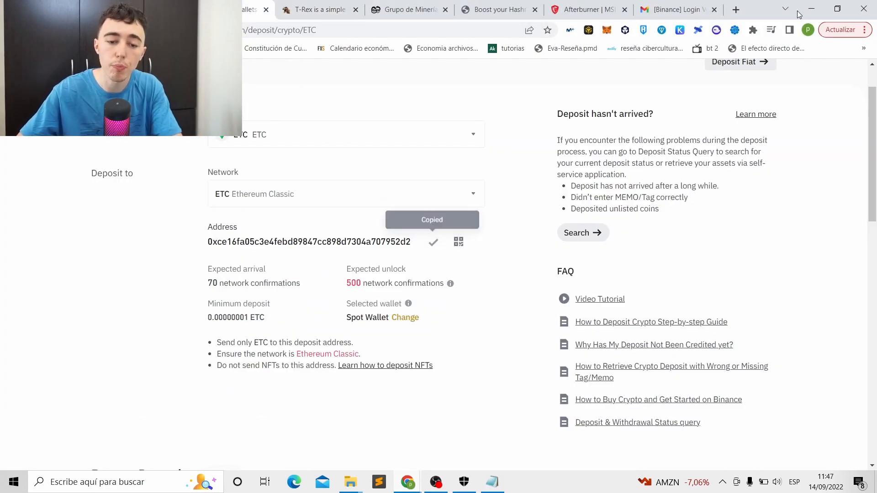
click(811, 9)
- Paste the Binance deposit address over the old wallet address after -u
drag(678, 279, 495, 276)
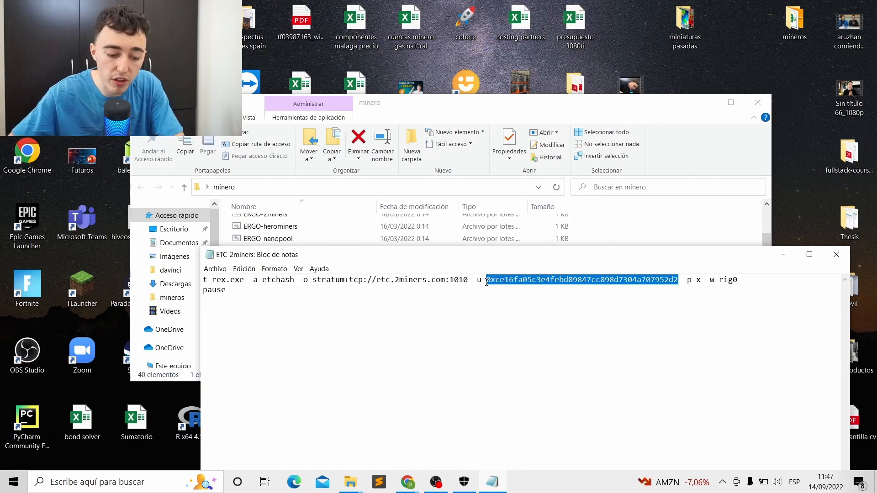
key(ctrl+v)
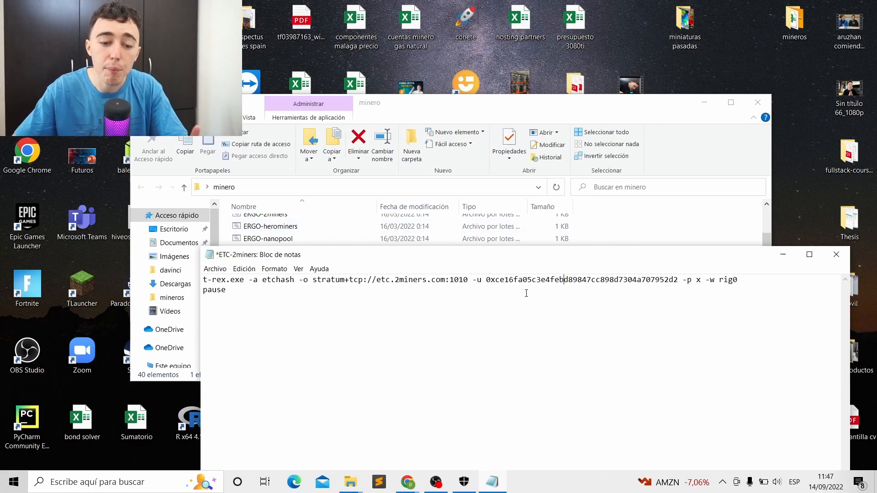
mouse_move(469, 284)
mouse_down()
mouse_move(414, 279)
mouse_move(485, 279)
mouse_up()
click(414, 280)
click(469, 280)
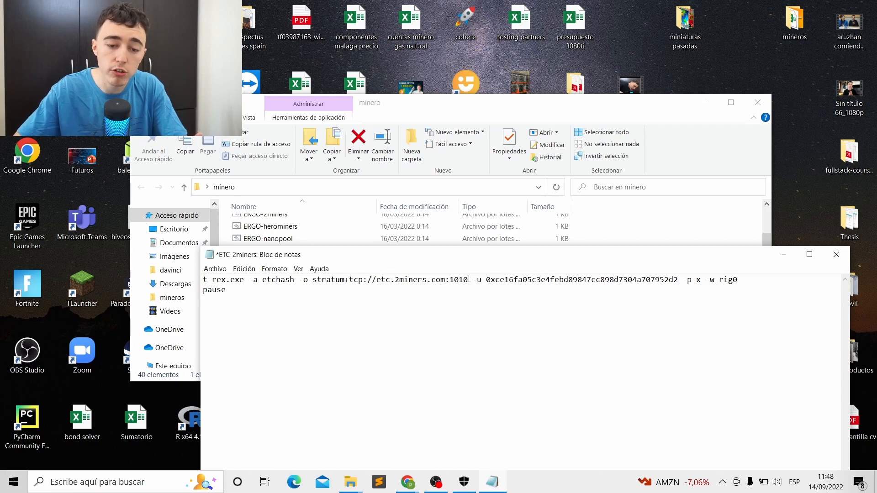
- Hide the YouTube window and switch Chrome to the 2Miners pool tab
mouse_move(408, 486)
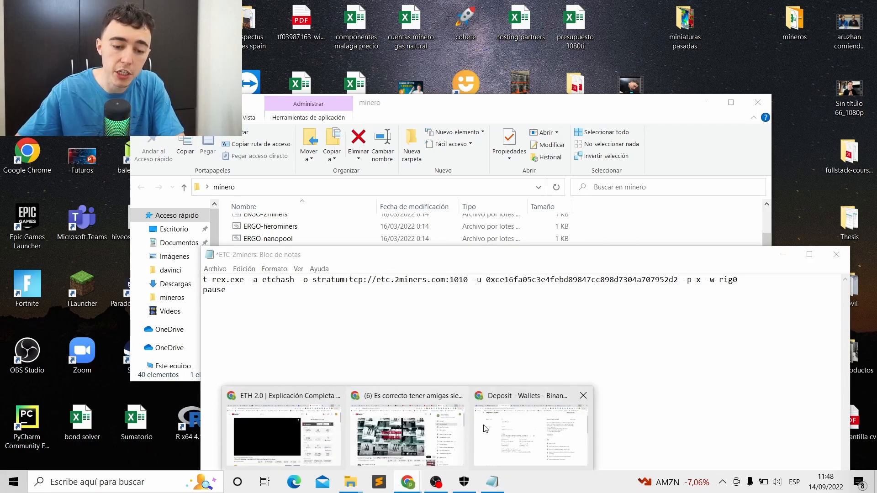
click(416, 431)
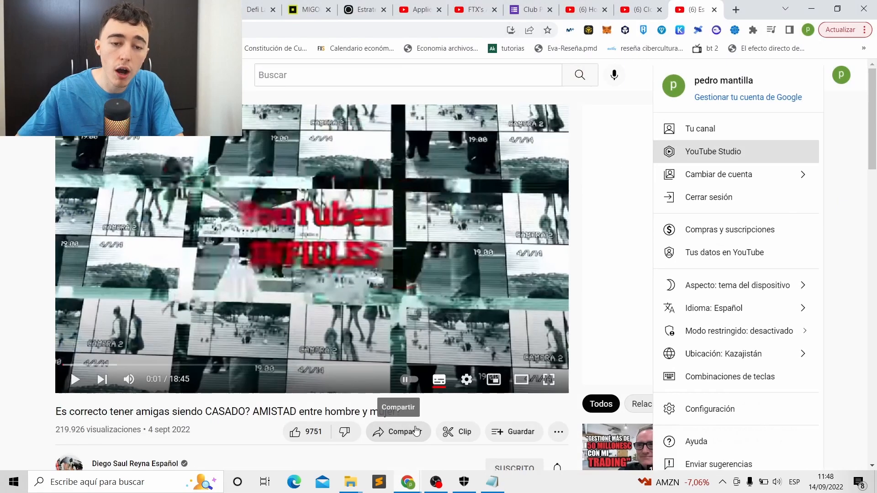
click(811, 9)
mouse_move(408, 482)
click(531, 415)
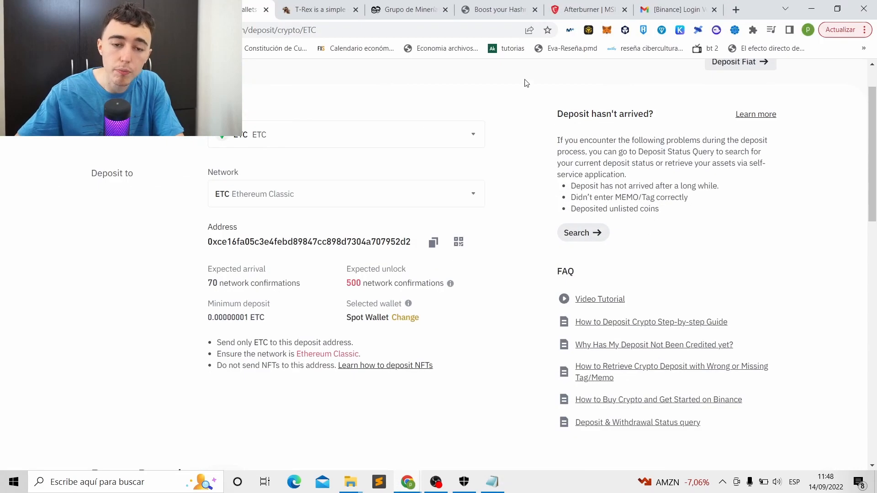
click(410, 9)
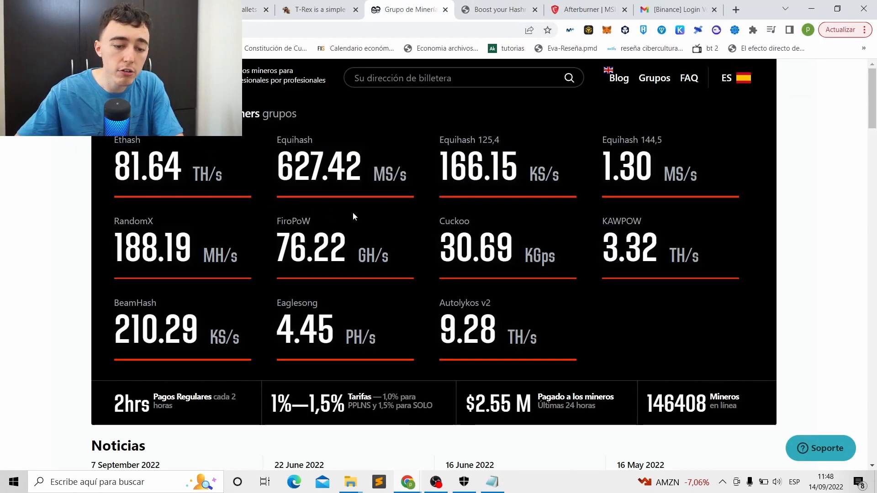
- Open the Ethereum Classic quick start guide listing Europe, USA and Asia servers
scroll(343, 211, down, 12)
click(665, 168)
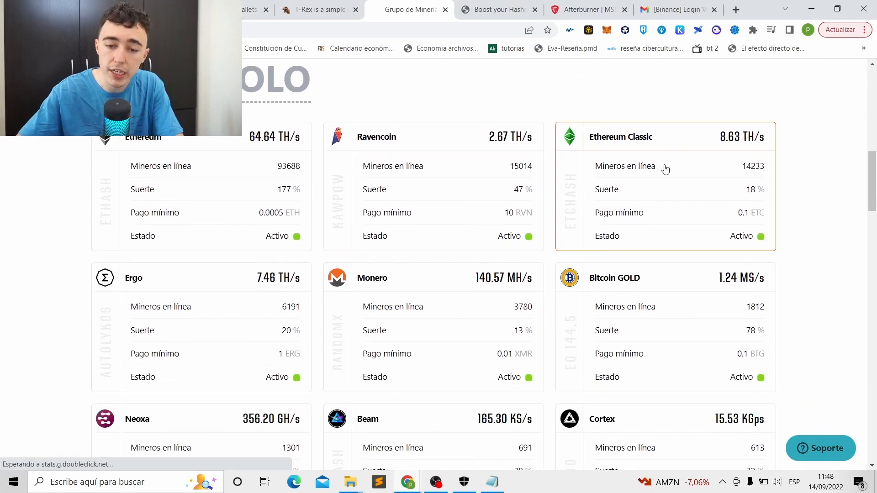
scroll(296, 394, down, 3)
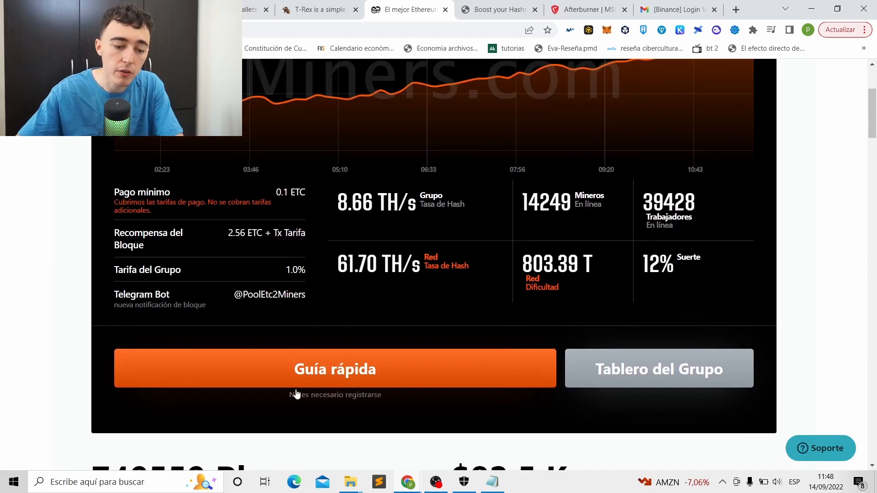
click(367, 365)
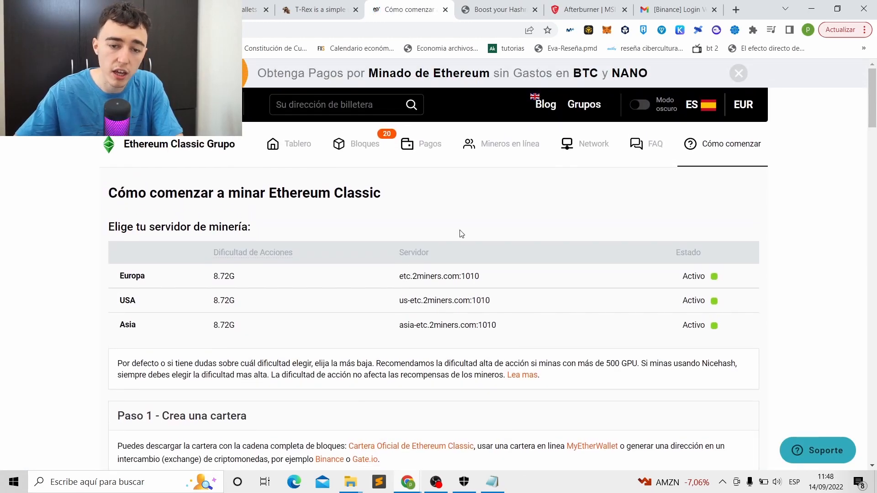
scroll(456, 205, down, 2)
scroll(361, 215, up, 1)
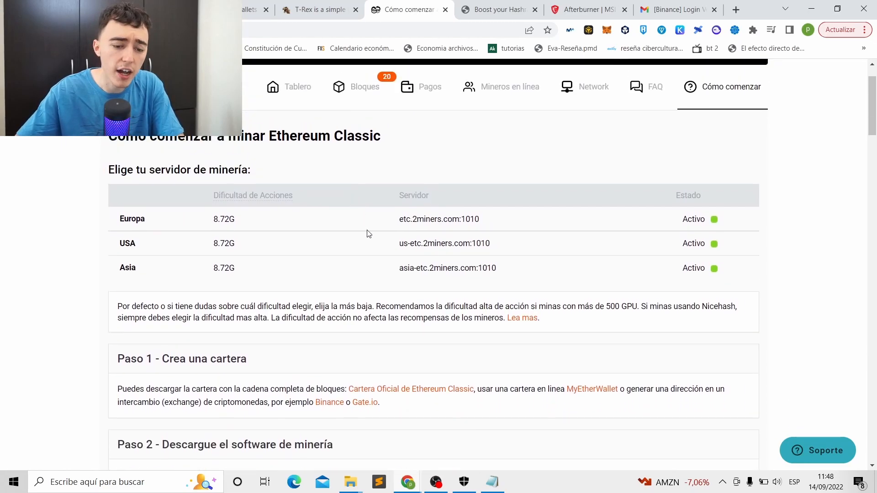
click(492, 482)
drag(467, 255, 431, 275)
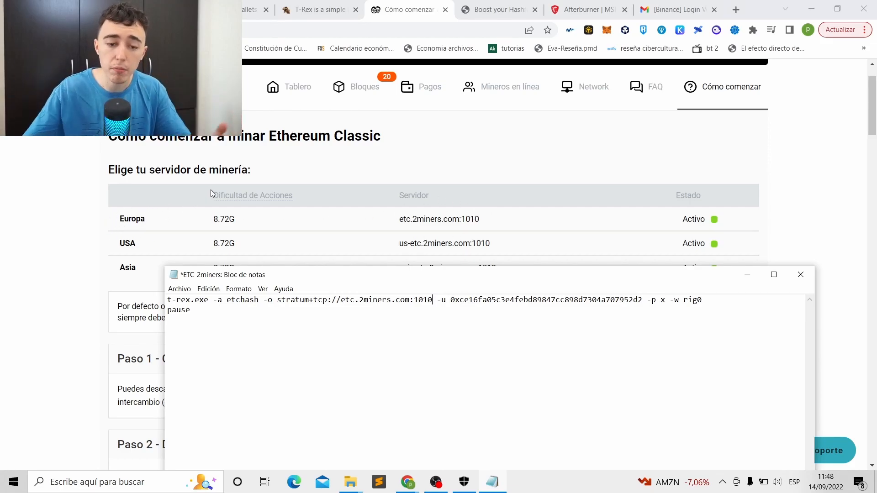
- Keep the European server etc.2miners.com:1010 in the script, removing the 'us-' prefix
drag(328, 276, 339, 292)
click(353, 316)
text(us-)
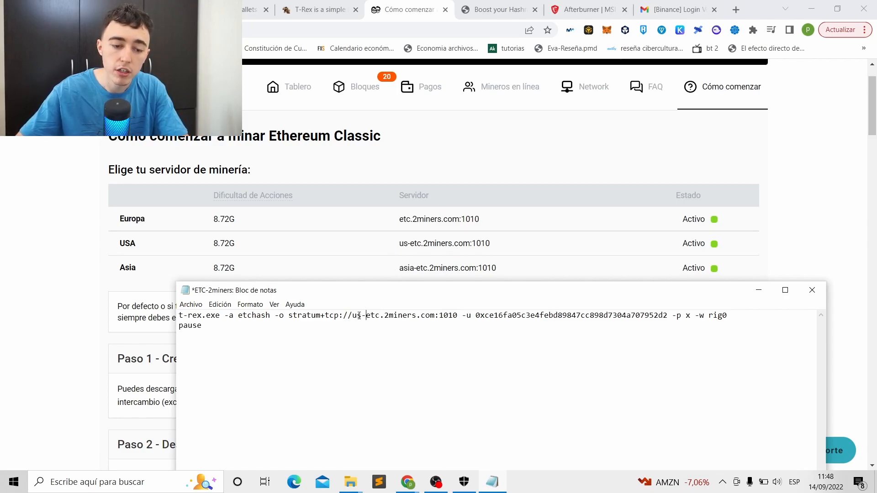
drag(366, 315, 352, 315)
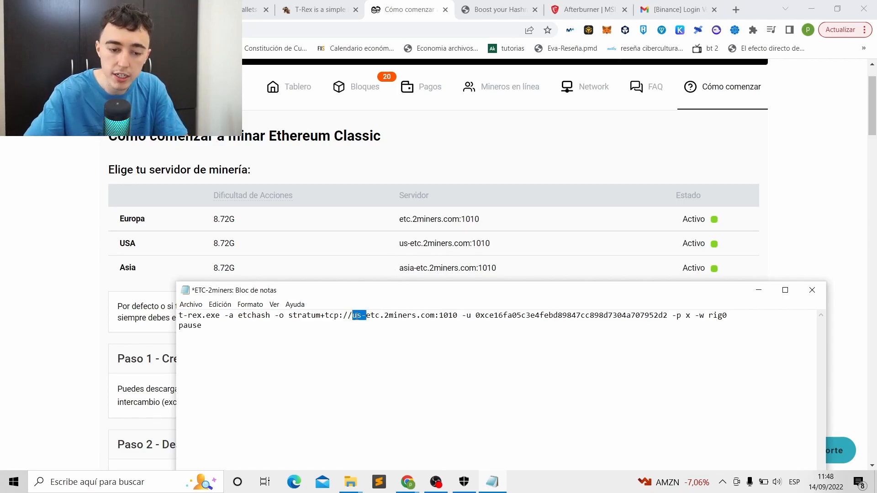
key(BackSpace)
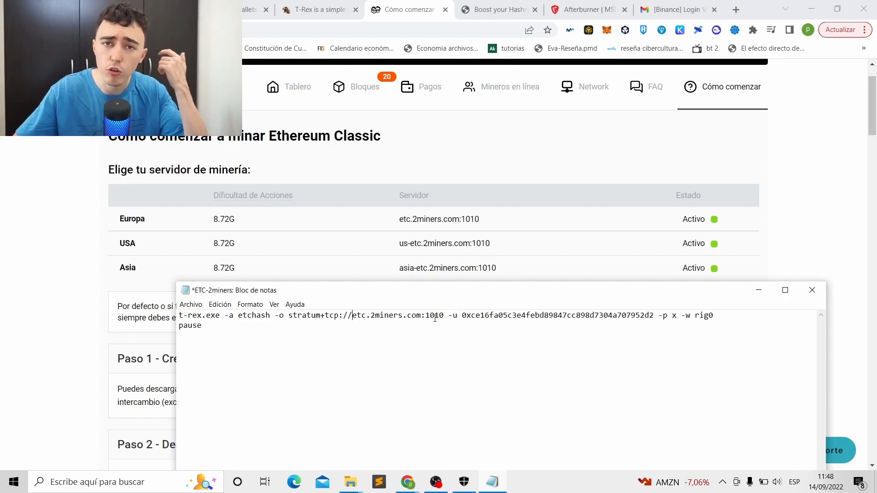
- Save ETC-2miners with Archivo > Guardar and close Notepad
click(203, 307)
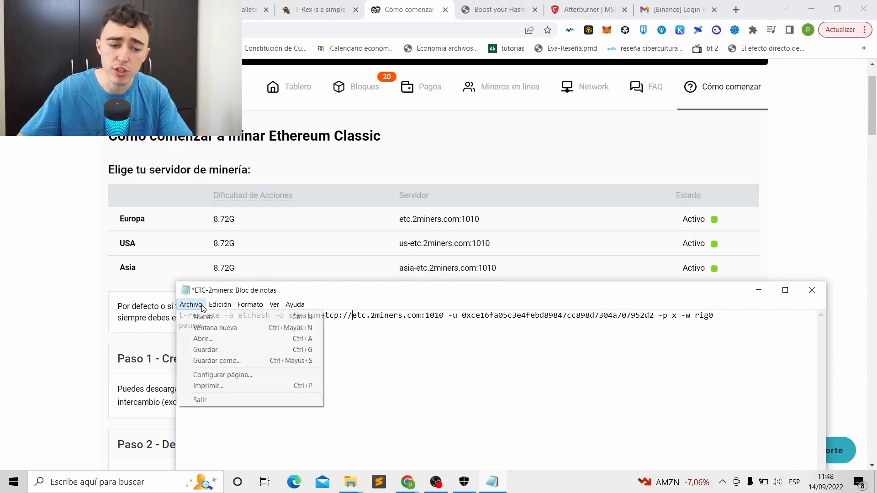
click(216, 350)
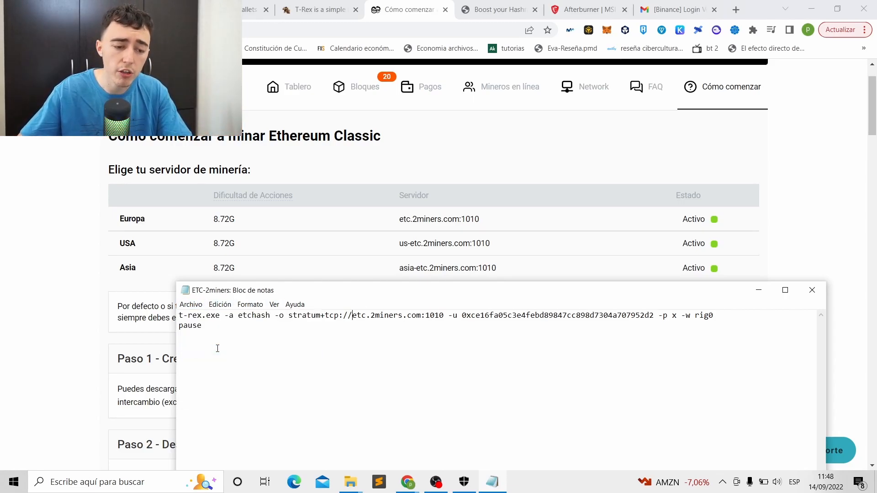
click(812, 290)
click(811, 9)
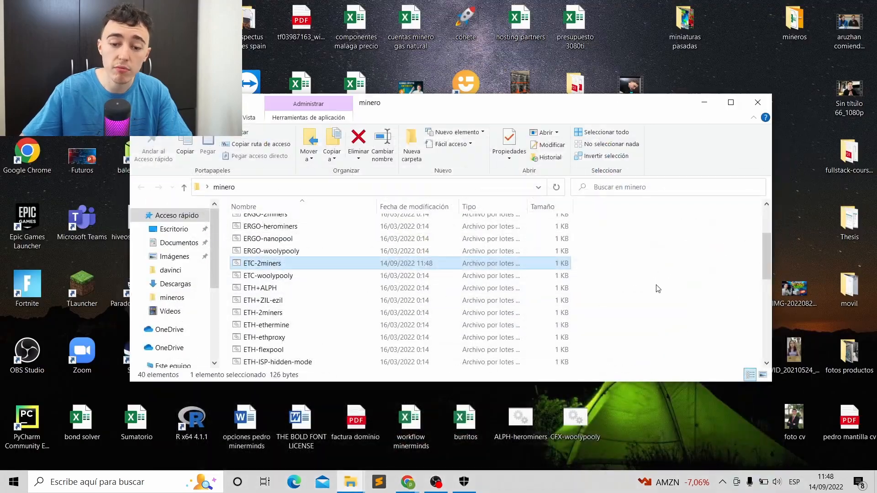
- Test-run the ETC-2miners script in T-Rex, then stop it and minimize Explorer
double_click(277, 264)
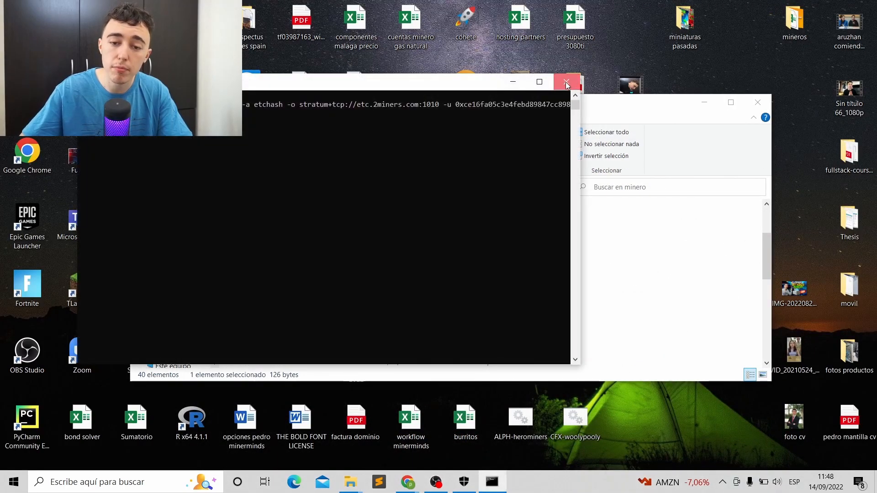
click(567, 82)
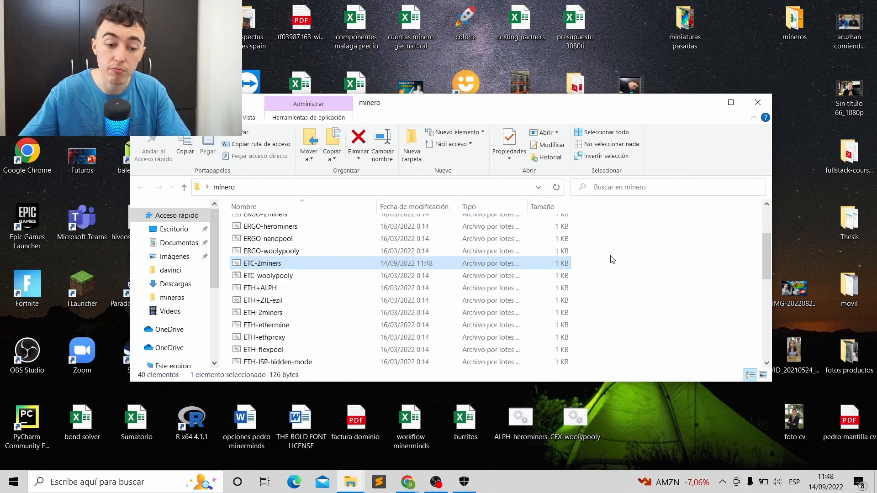
click(614, 258)
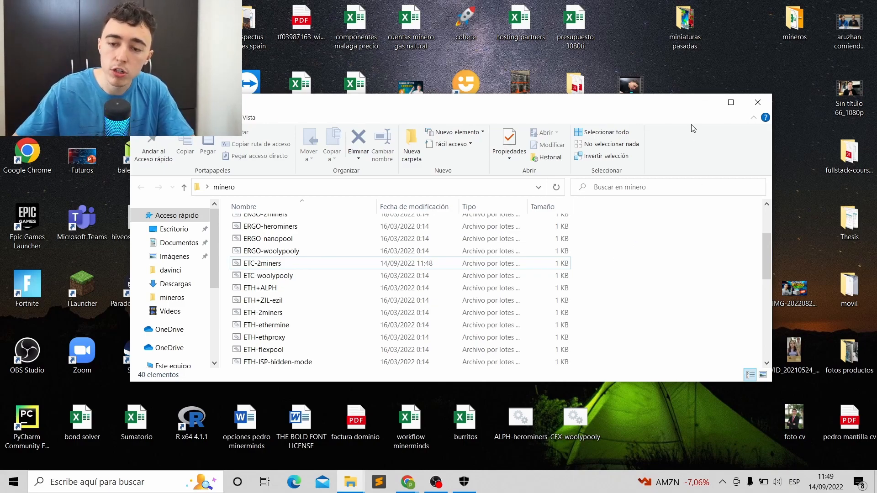
click(705, 102)
- Bring up the MSI Afterburner page in Chrome
mouse_move(416, 486)
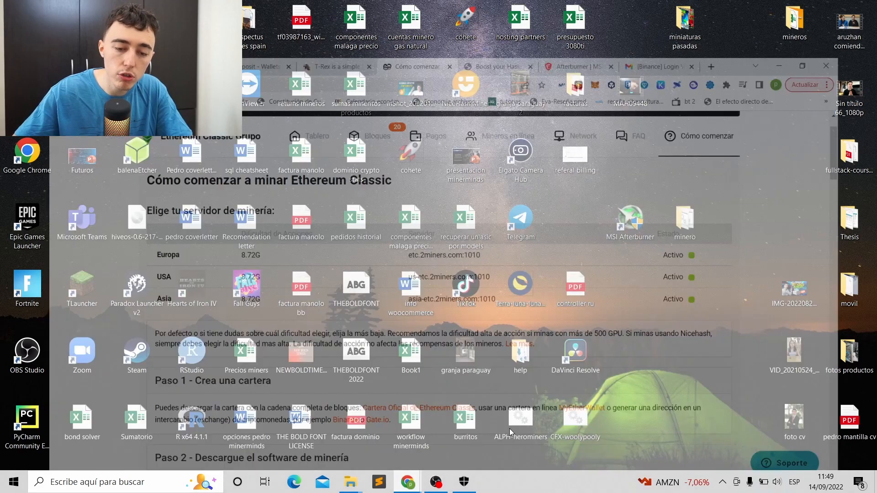
click(530, 439)
click(561, 5)
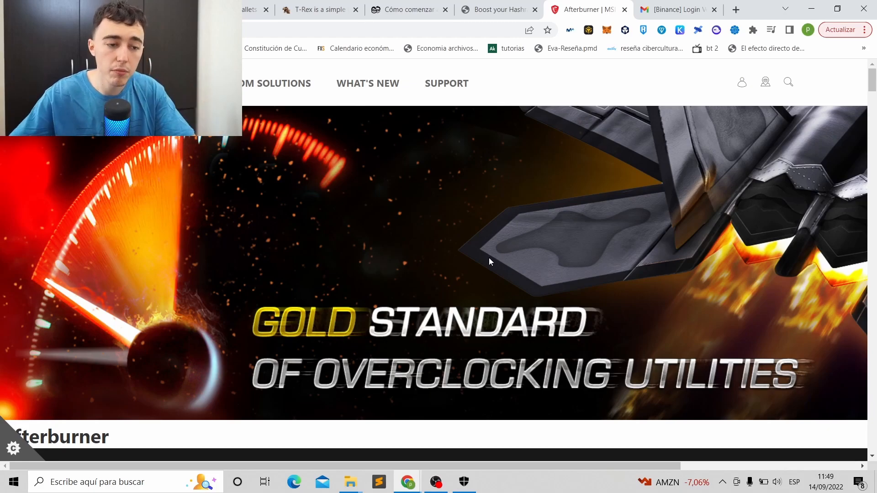
- Launch MSI Afterburner from the desktop, showing 1800 MHz core and 1600 MHz memory clocks
click(811, 8)
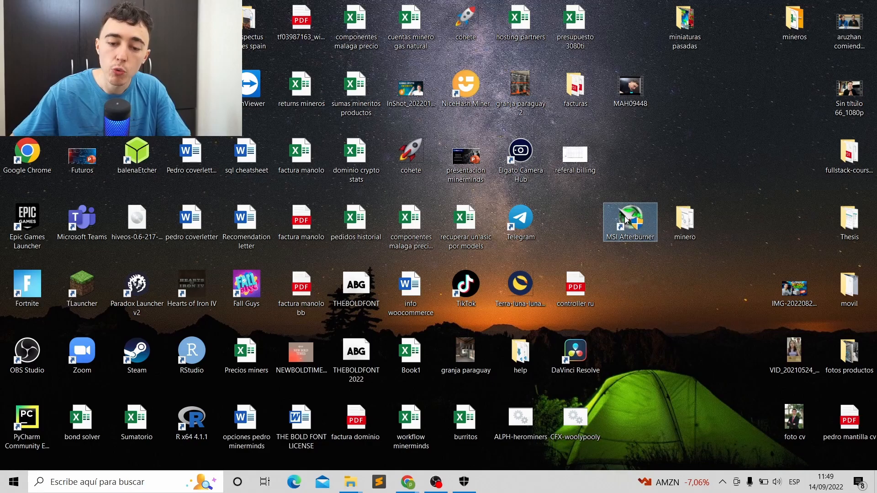
double_click(467, 297)
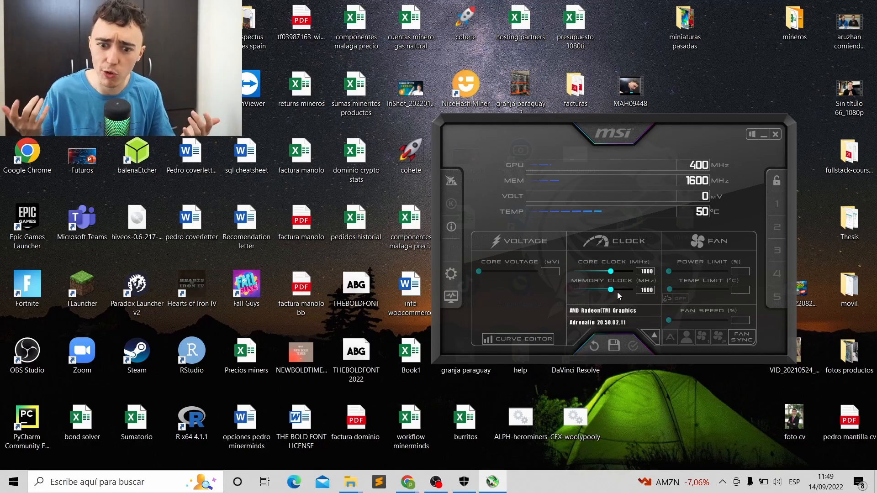
- On hashrate.no, show the NVIDIA RTX 3060 Ti LHR ETC overclocks: core 1380, 165 W
mouse_move(408, 482)
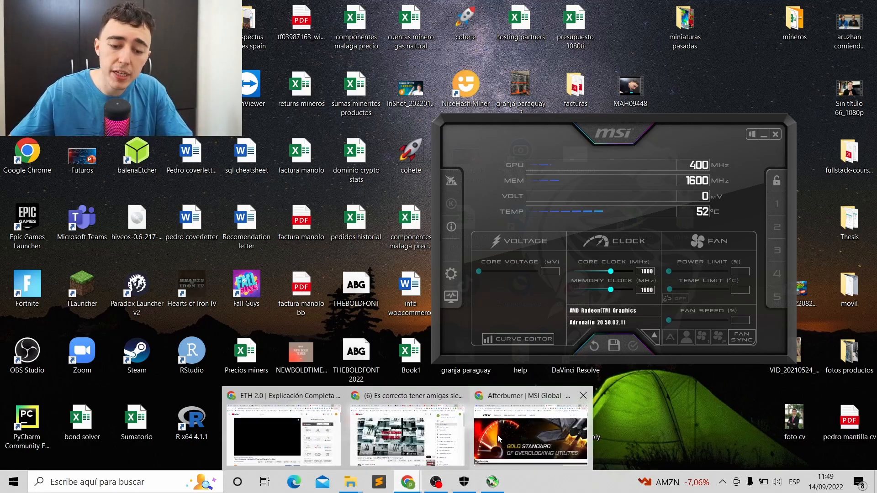
click(539, 434)
click(489, 5)
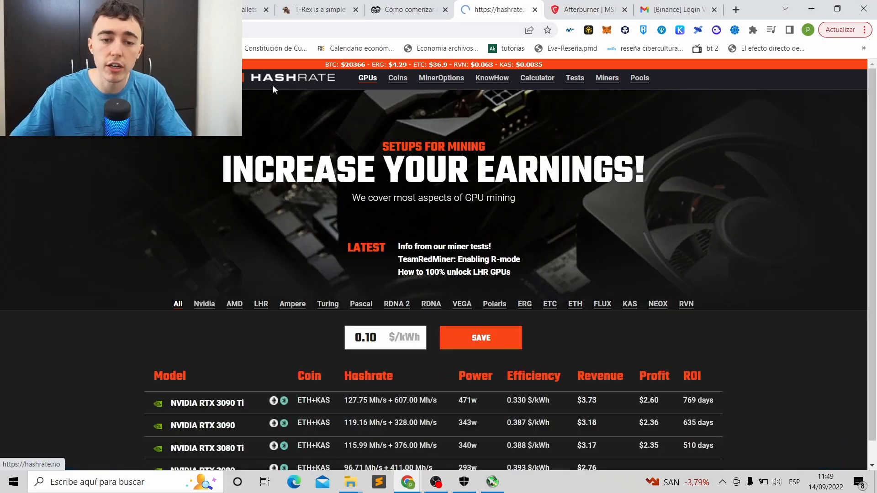
scroll(286, 228, down, 3)
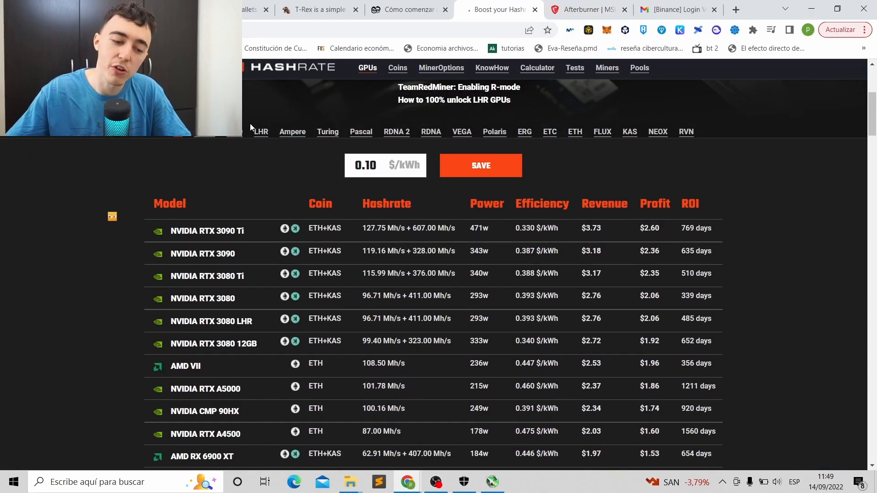
scroll(250, 133, down, 5)
scroll(248, 146, down, 2)
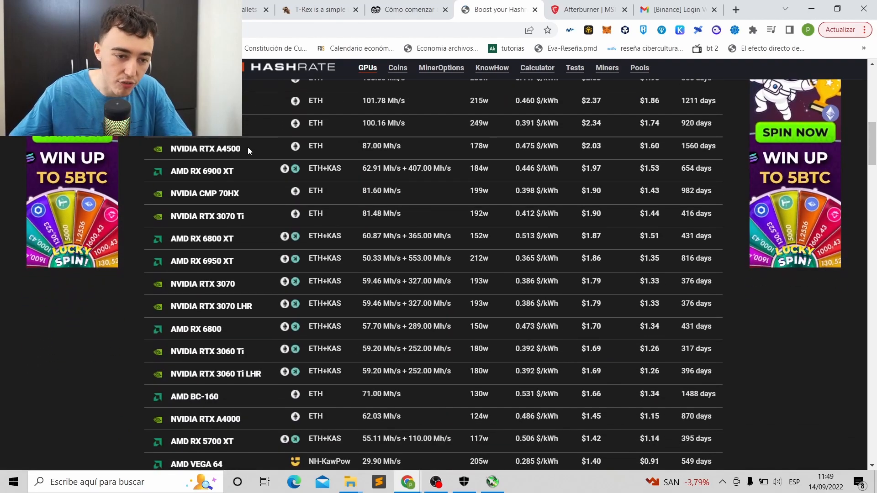
scroll(246, 163, down, 2)
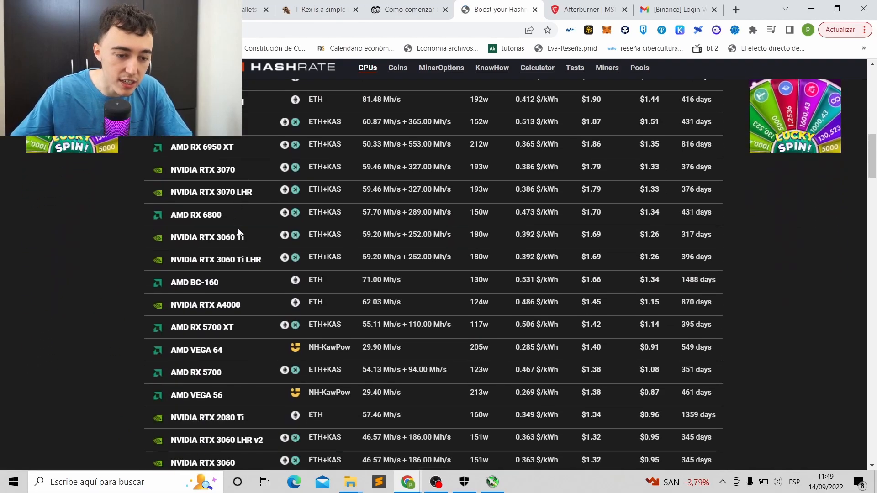
click(247, 260)
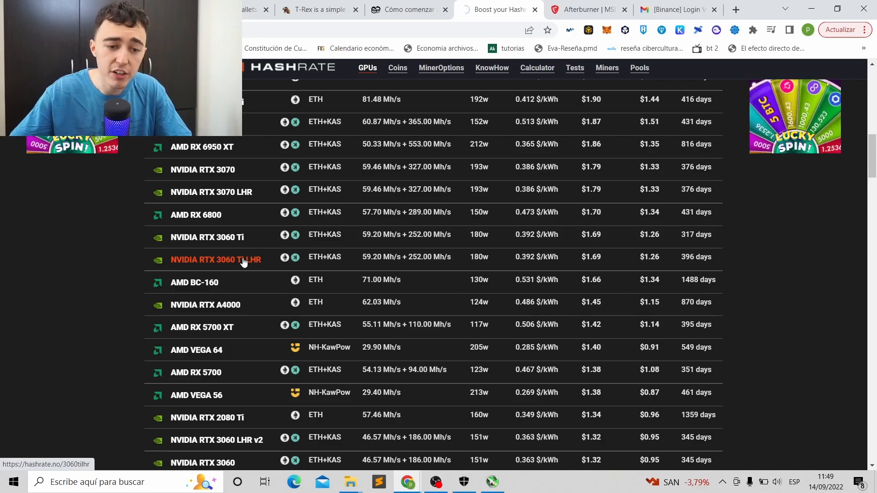
scroll(243, 258, down, 10)
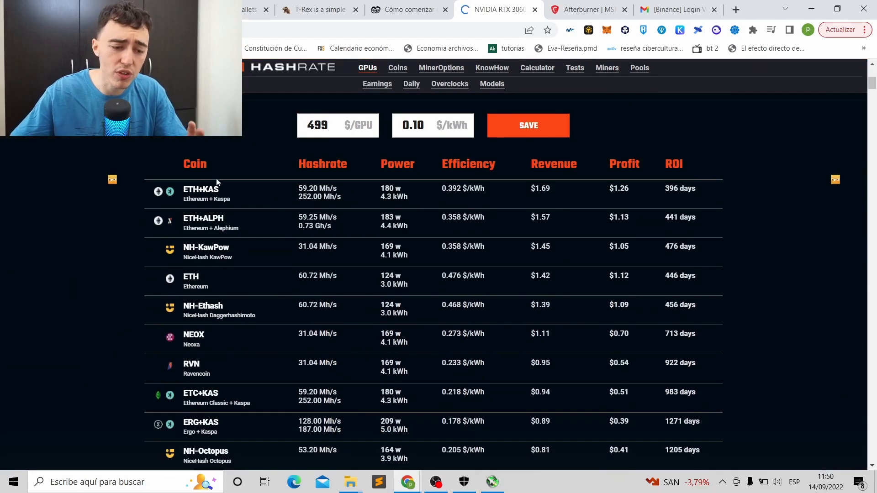
scroll(228, 176, down, 4)
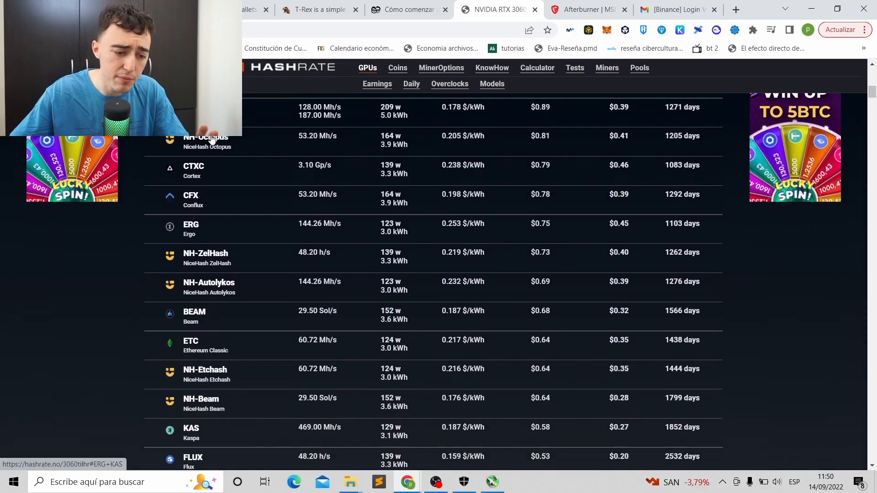
click(190, 256)
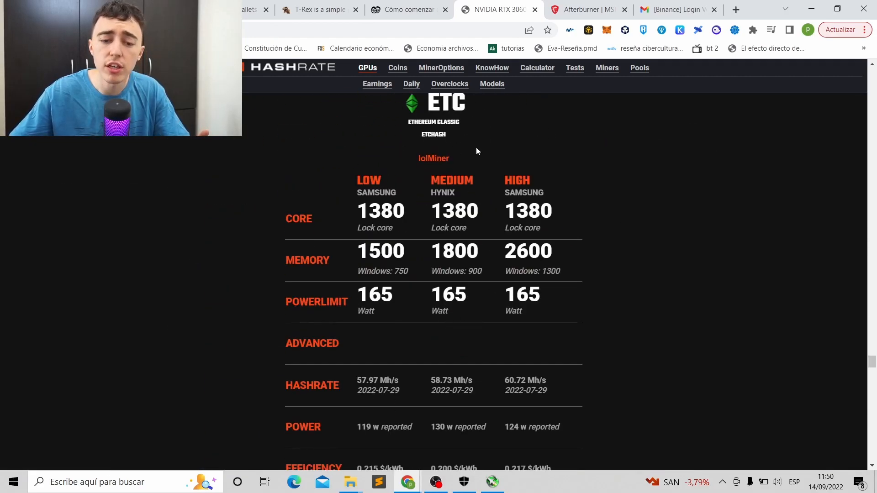
- Place MSI Afterburner beside the ETC overclock figures and select its core clock field
click(494, 484)
drag(612, 116, 685, 111)
click(719, 267)
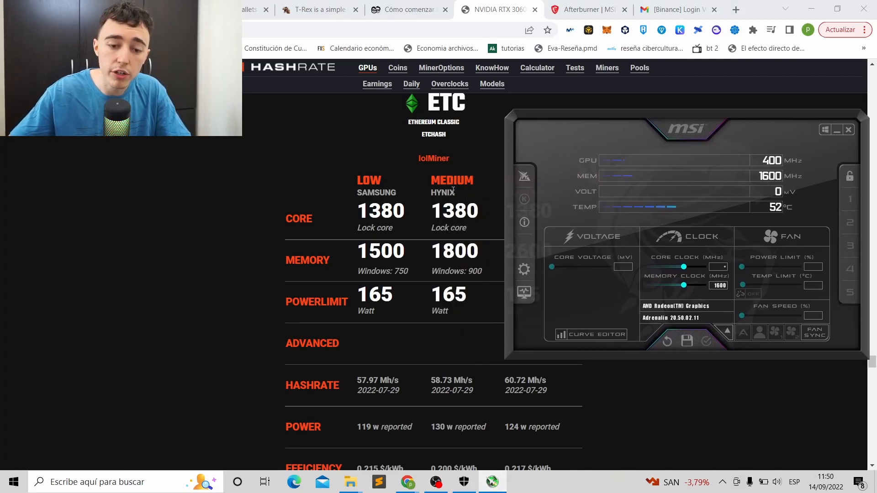
- Edit the memory clock, begin saving an Afterburner profile, and move Afterburner up-left
click(718, 285)
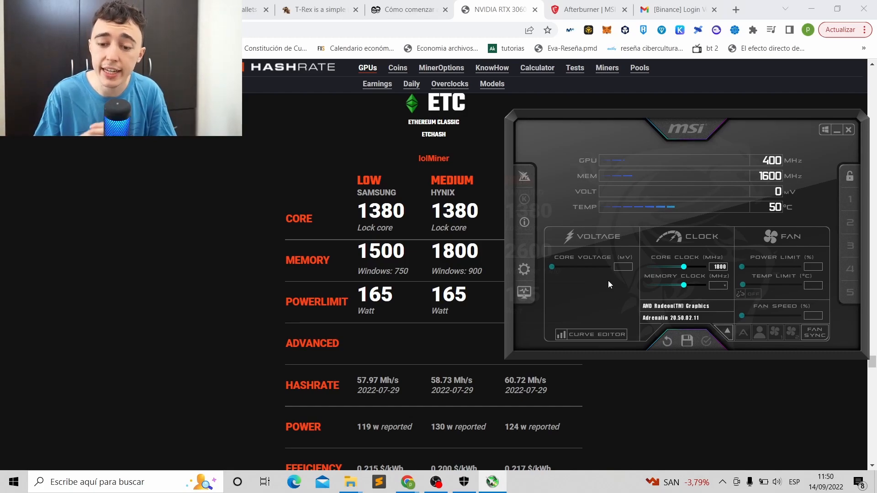
click(683, 346)
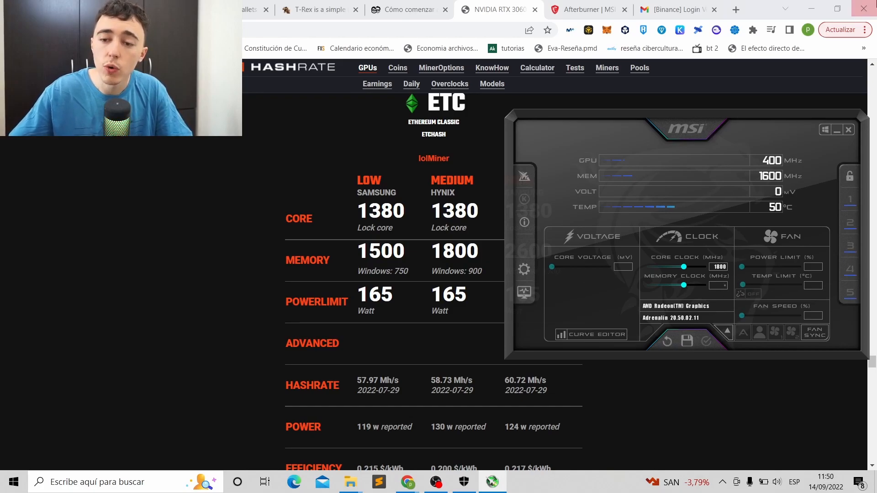
click(811, 9)
drag(711, 127, 374, 88)
- Run the ETC-2miners script from the minero folder, leaving its console running minimised
double_click(685, 222)
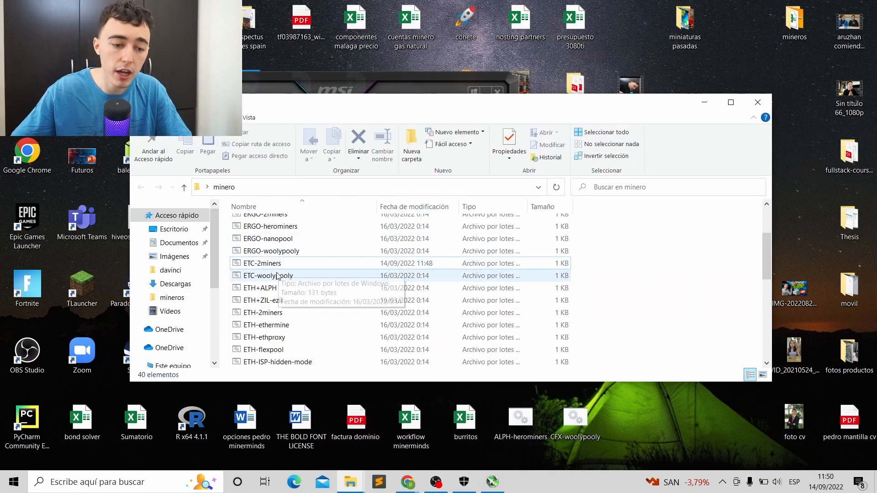
double_click(265, 264)
click(450, 22)
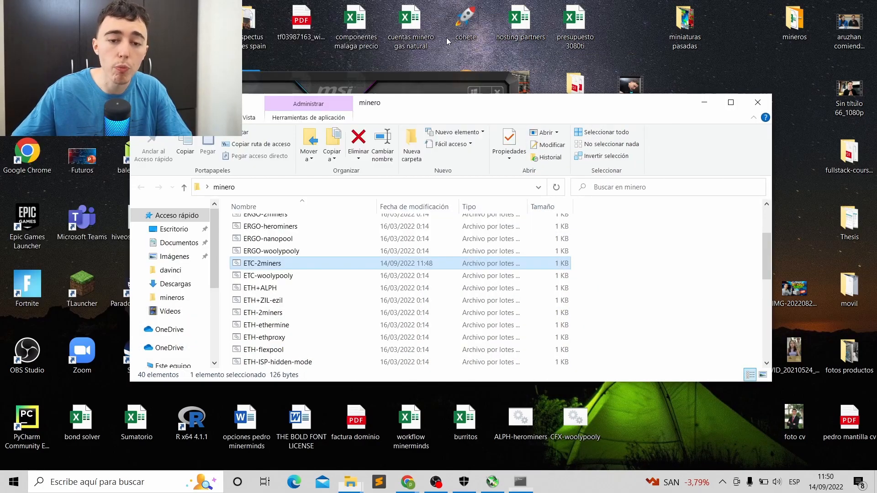
click(704, 103)
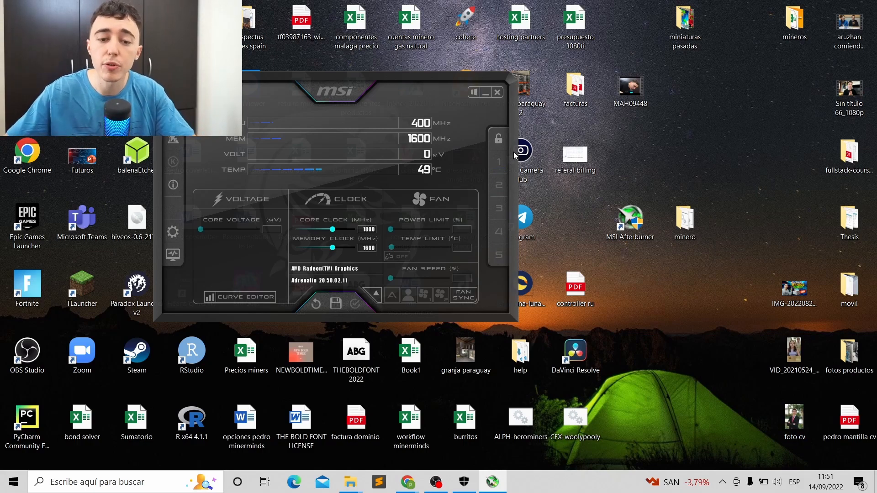
- Minimise Afterburner and restore the browser with the RTX 3060 hashrate page
click(485, 92)
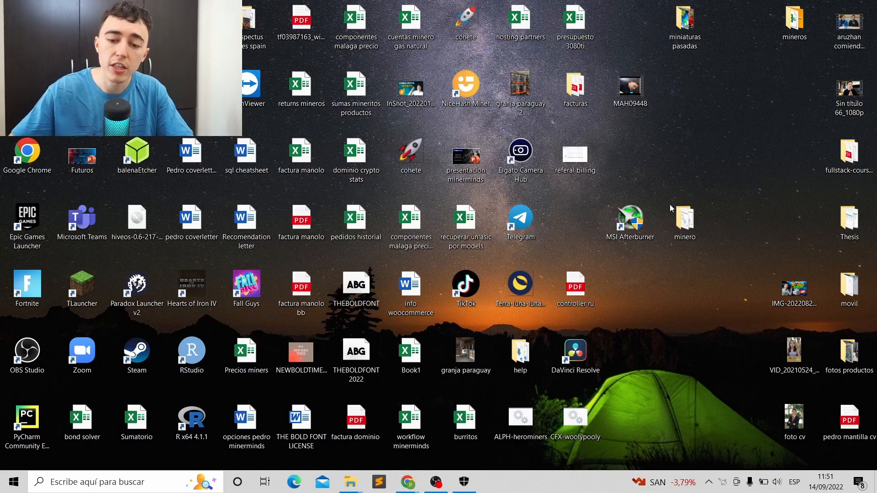
mouse_move(407, 482)
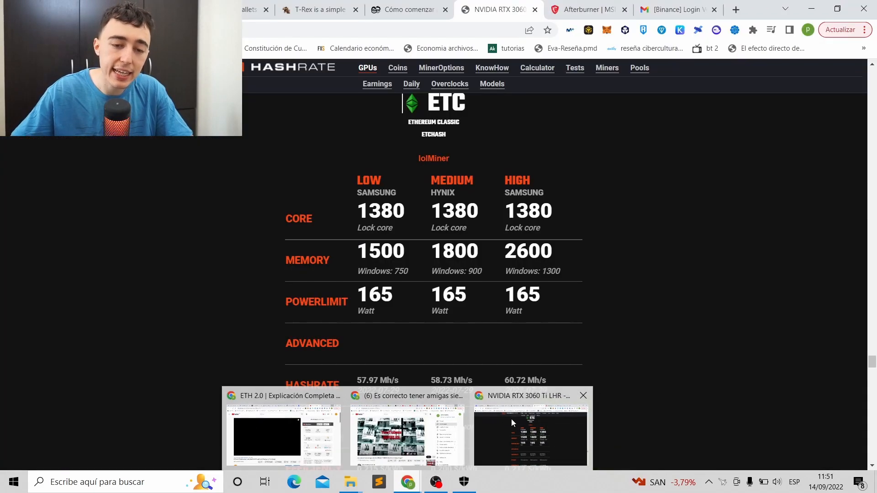
click(511, 418)
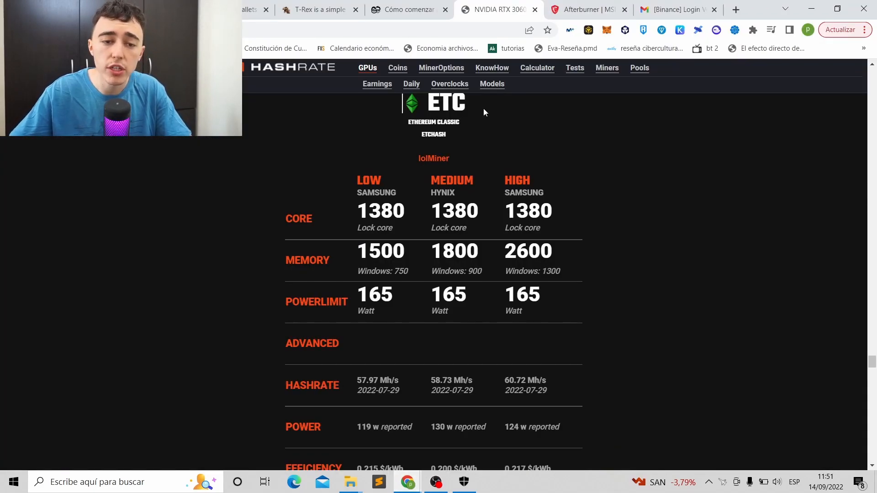
- Look up the Binance ETC deposit address on 2miners: 101.81 MH/s, 1 worker online
click(408, 10)
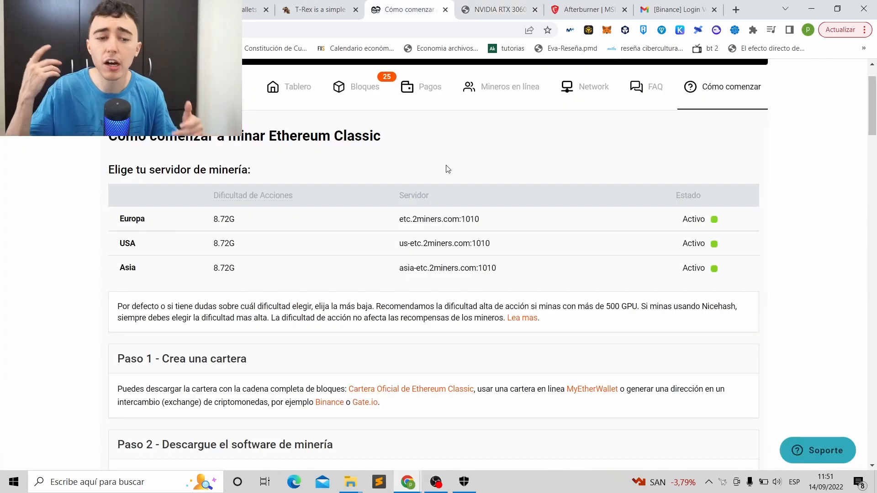
scroll(408, 145, up, 1)
key(alt+Left)
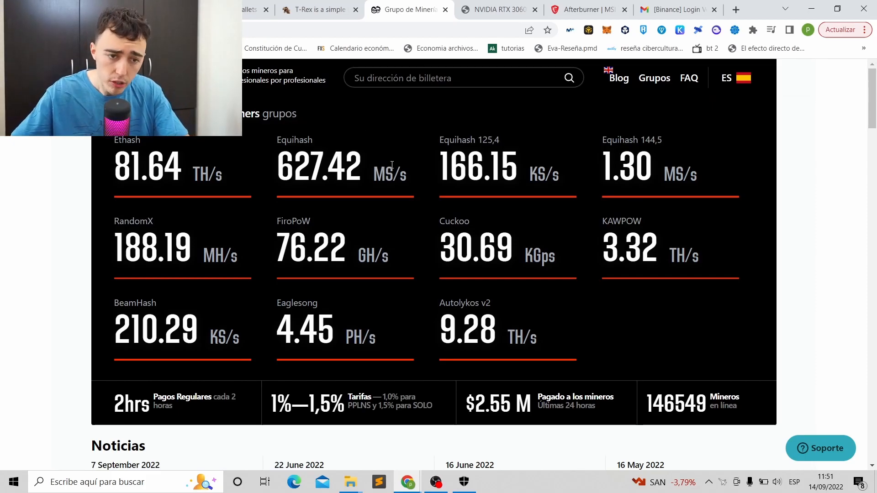
click(254, 10)
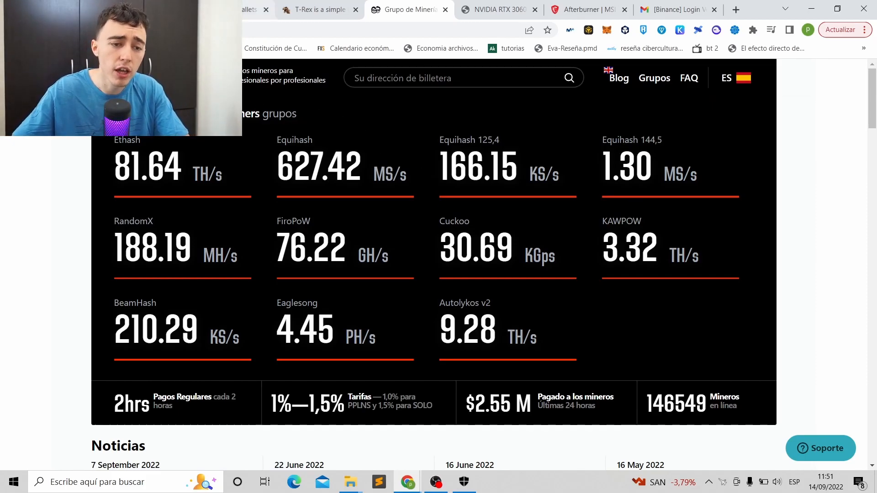
click(434, 243)
click(402, 10)
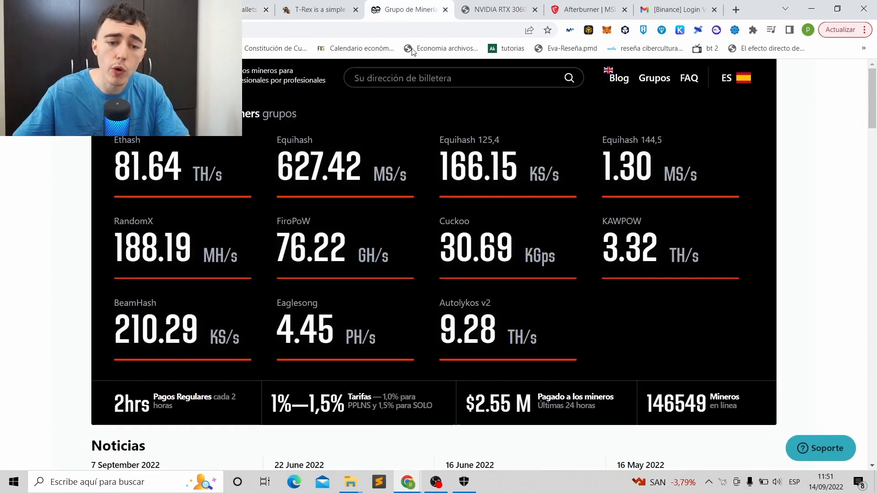
click(399, 79)
key(ctrl+v)
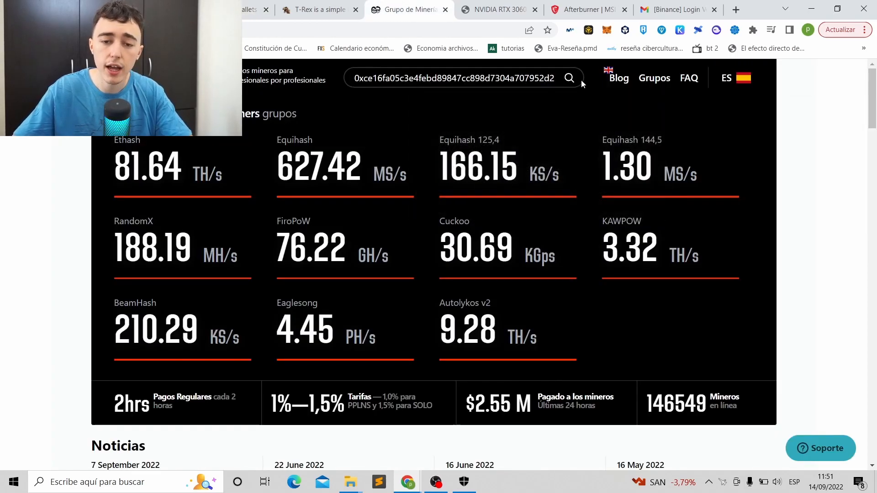
click(571, 79)
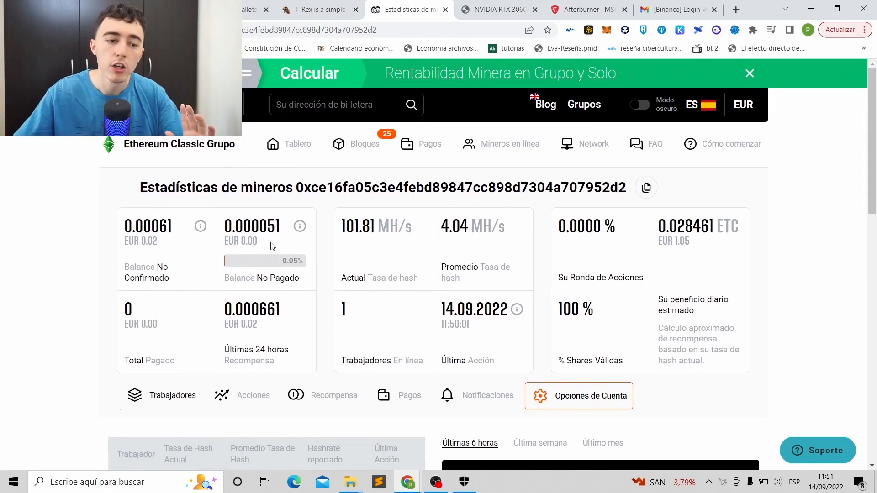
- Open the wallet's account options and check the 0.1 ETC minimum payout and its EUR value
scroll(273, 246, down, 4)
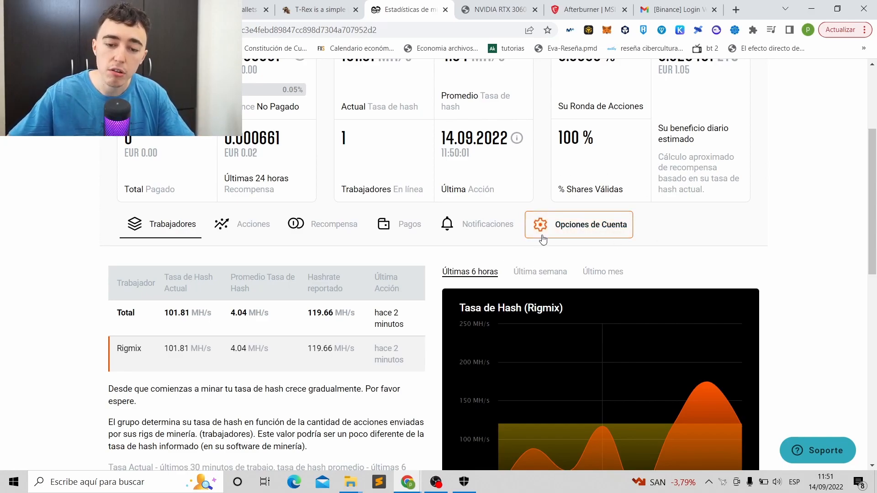
click(584, 232)
scroll(484, 263, down, 1)
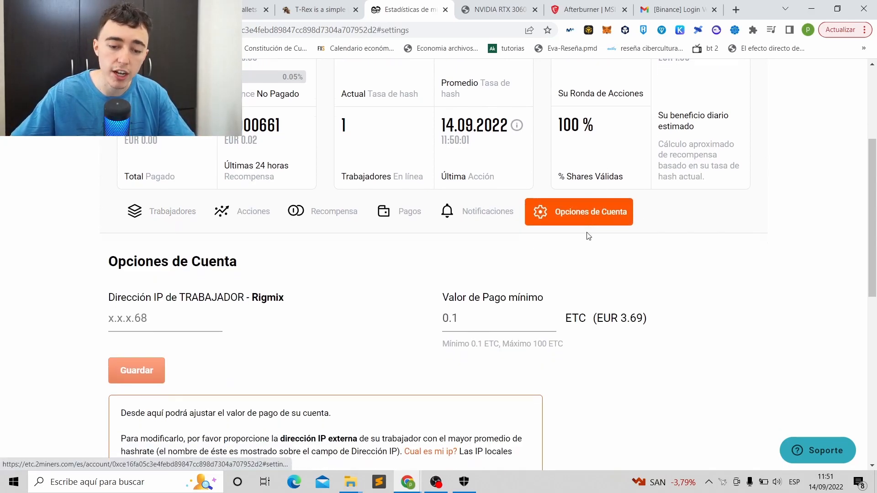
drag(431, 282, 470, 275)
click(469, 276)
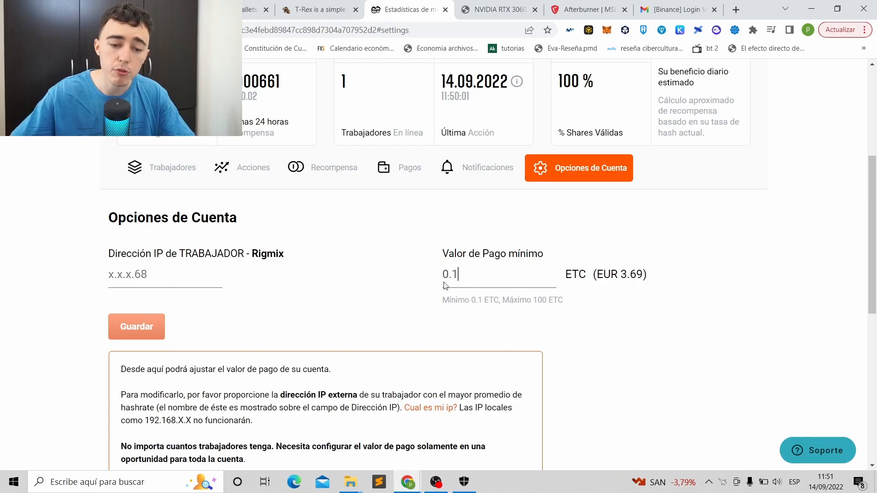
drag(664, 282, 579, 275)
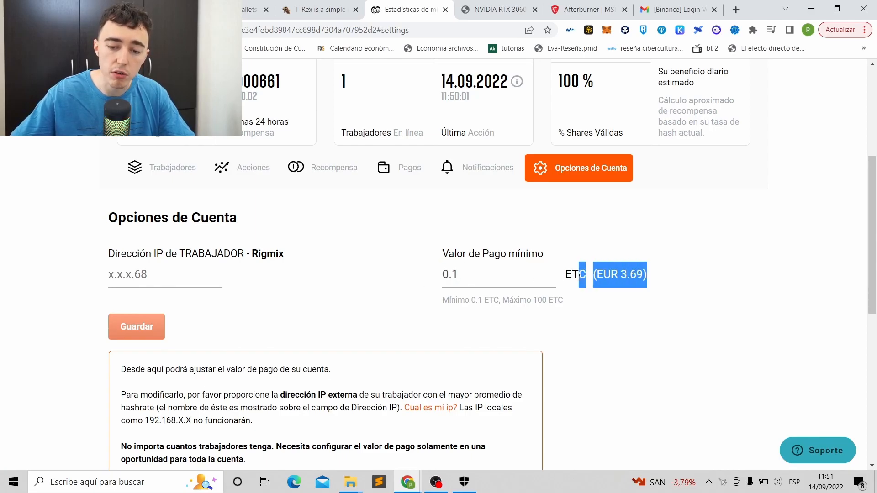
click(644, 277)
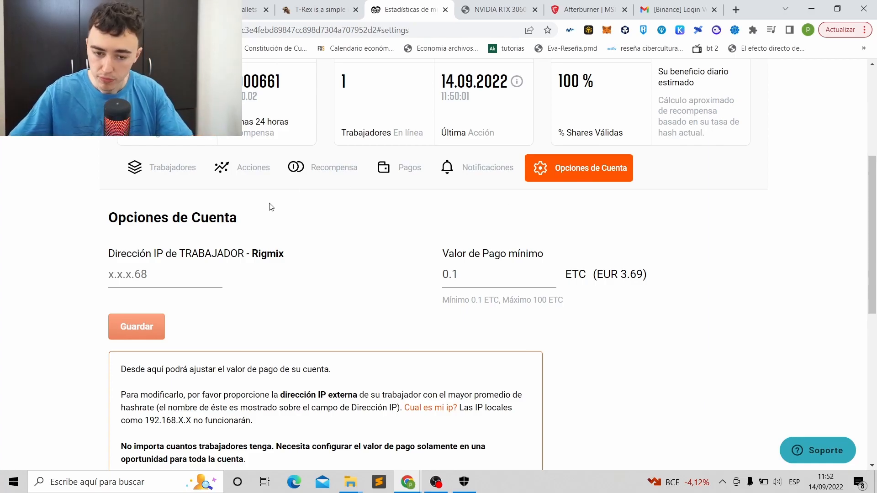
drag(494, 274, 425, 284)
click(464, 275)
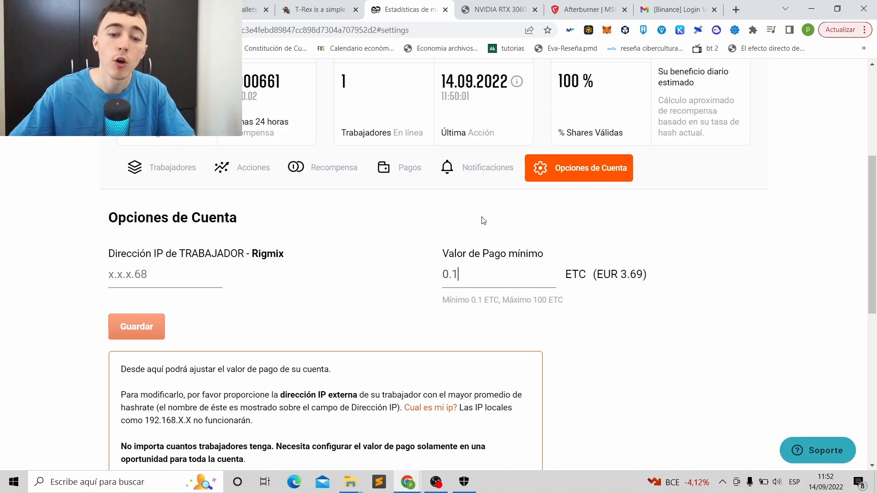
- Open the e-mail notification settings and dismiss the address autofill suggestions
click(476, 169)
click(234, 280)
click(192, 247)
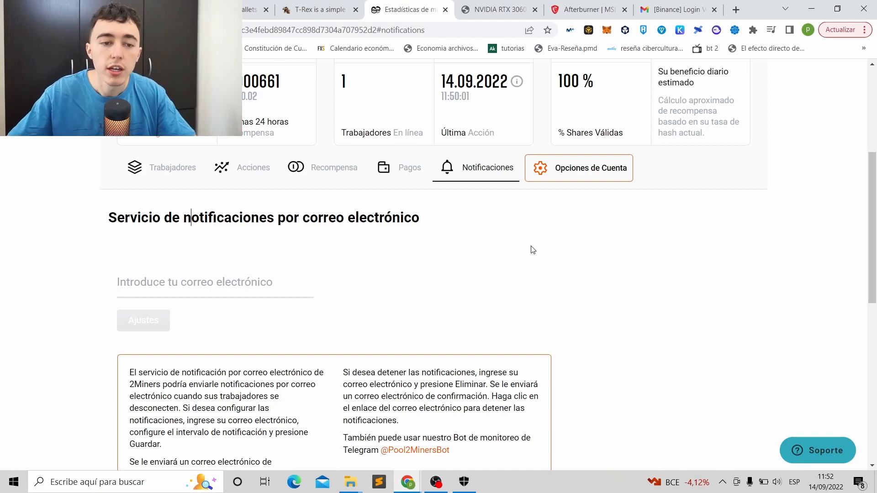
- Glance at the Binance ETC deposit and T-Rex download tabs, then minimise Chrome
scroll(535, 249, up, 5)
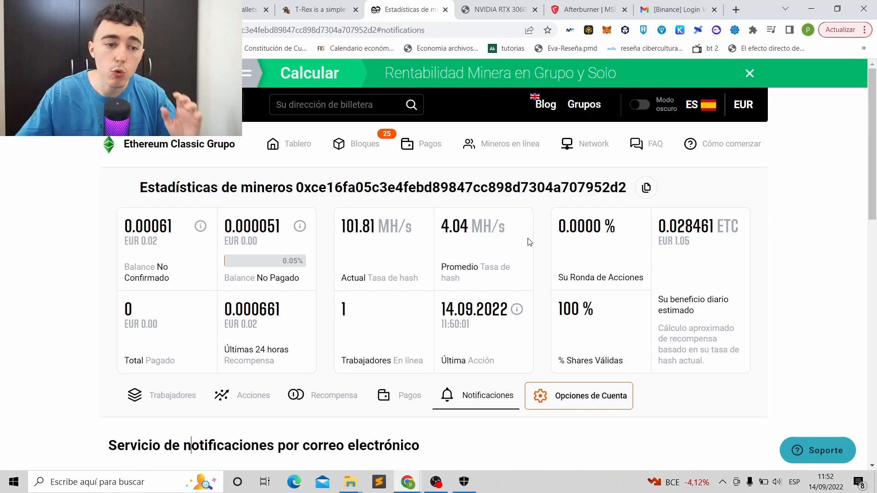
click(256, 9)
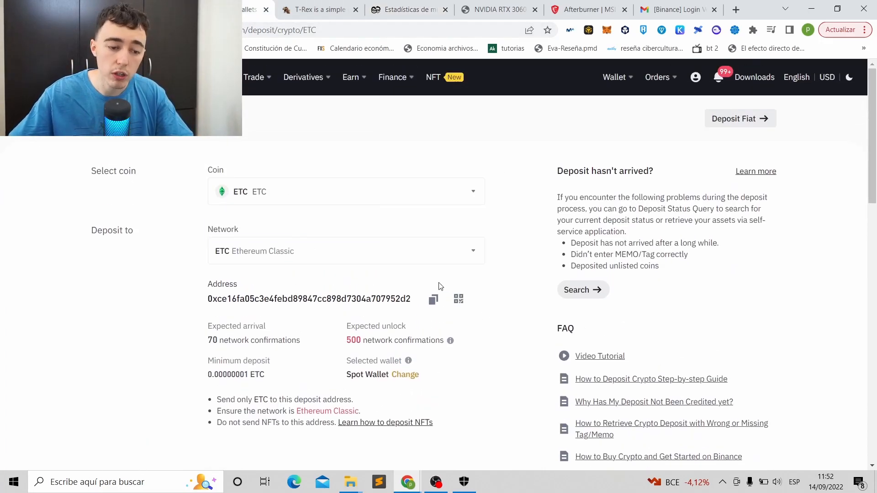
click(320, 9)
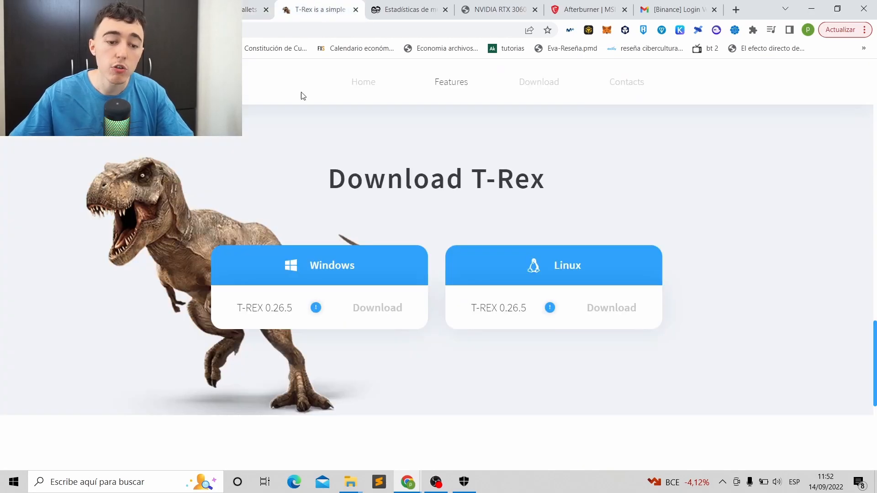
click(811, 9)
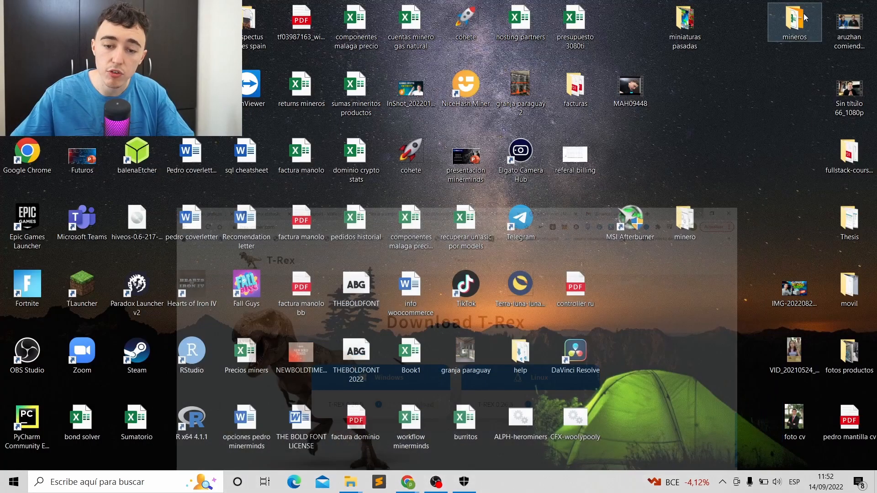
- Open ETC-2miners in Notepad and check its wallet address and etc.2miners.com:1010 pool
double_click(688, 225)
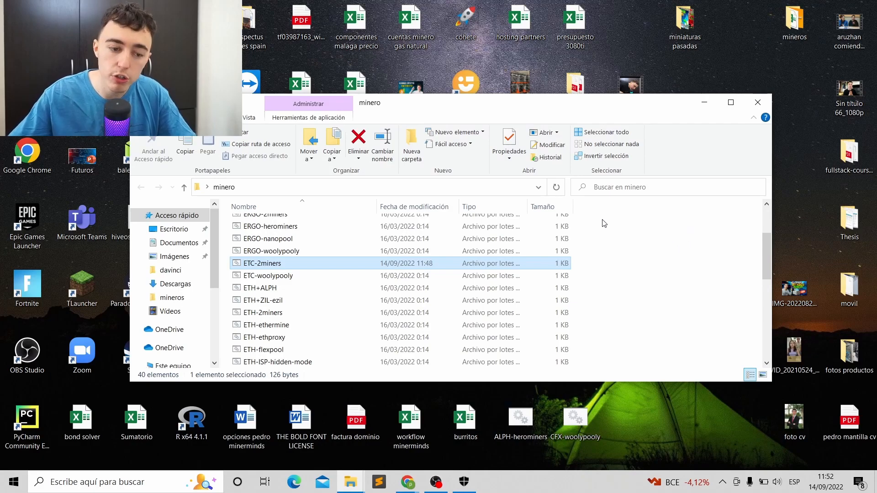
right_click(262, 270)
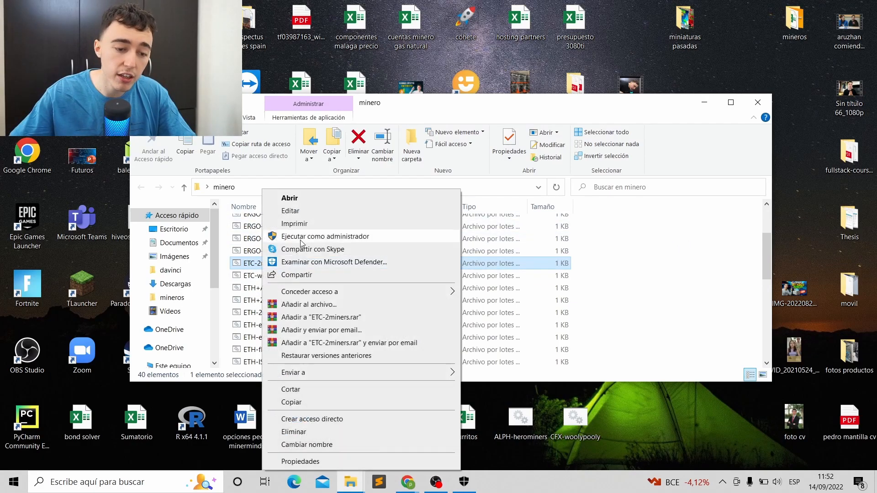
click(309, 215)
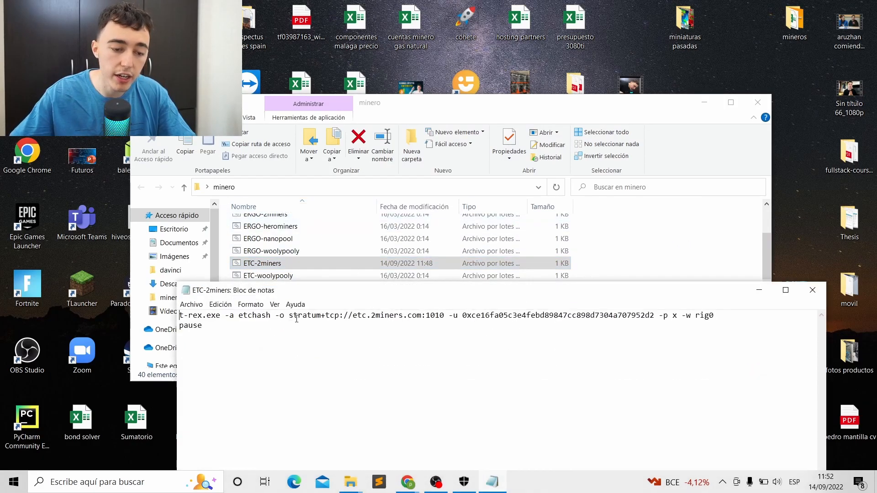
drag(463, 316, 655, 316)
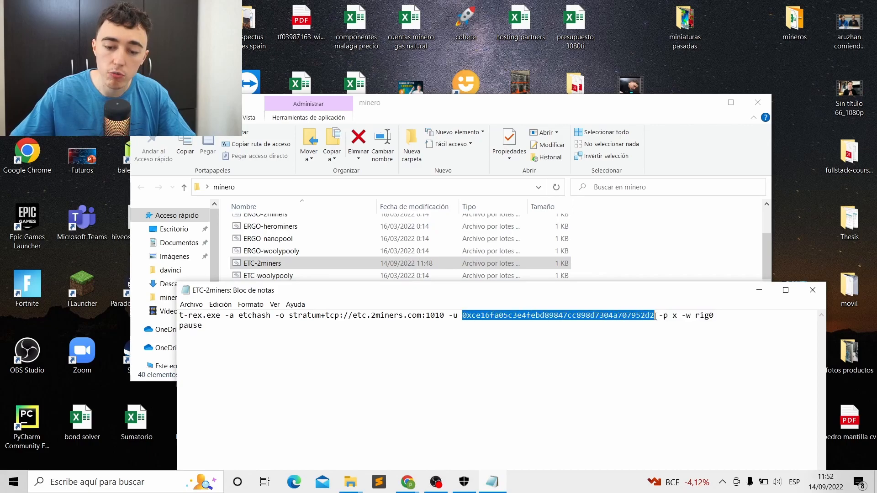
click(655, 315)
mouse_move(353, 315)
mouse_down()
mouse_move(457, 316)
mouse_move(352, 316)
mouse_up()
click(445, 316)
click(365, 316)
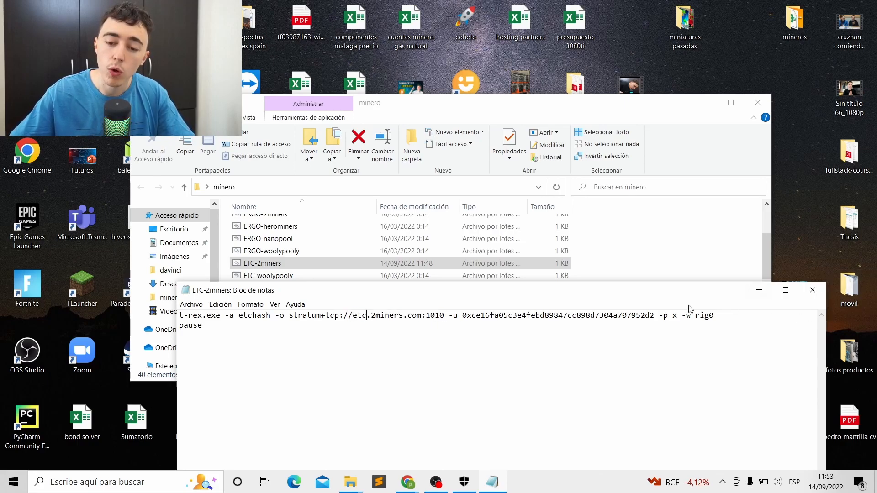
- Save the ETC-2miners script, close Notepad and minimise the minero folder
click(190, 304)
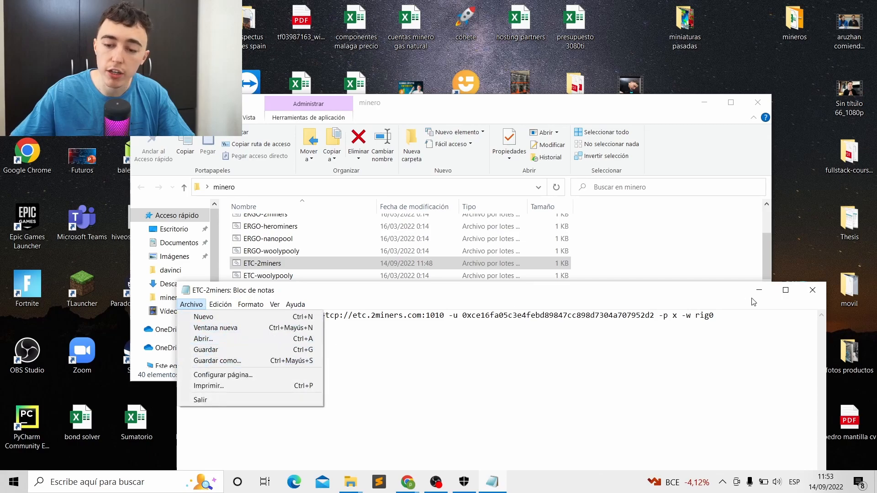
click(208, 349)
click(812, 290)
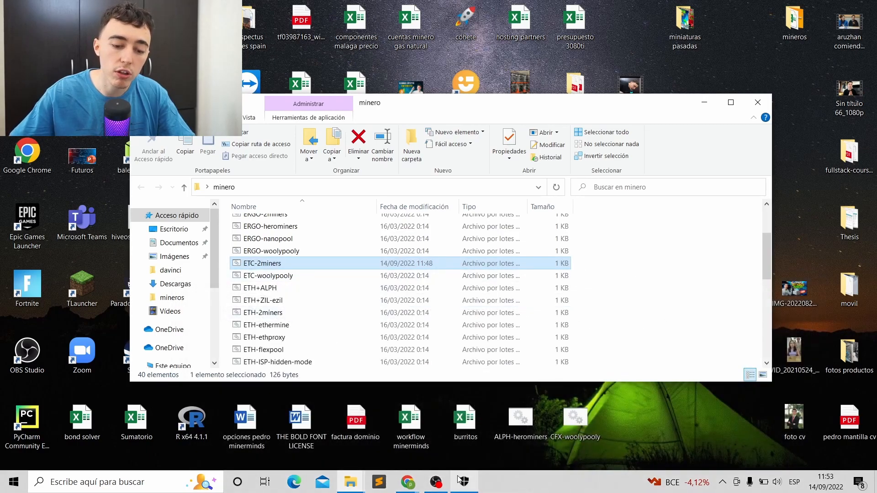
click(707, 101)
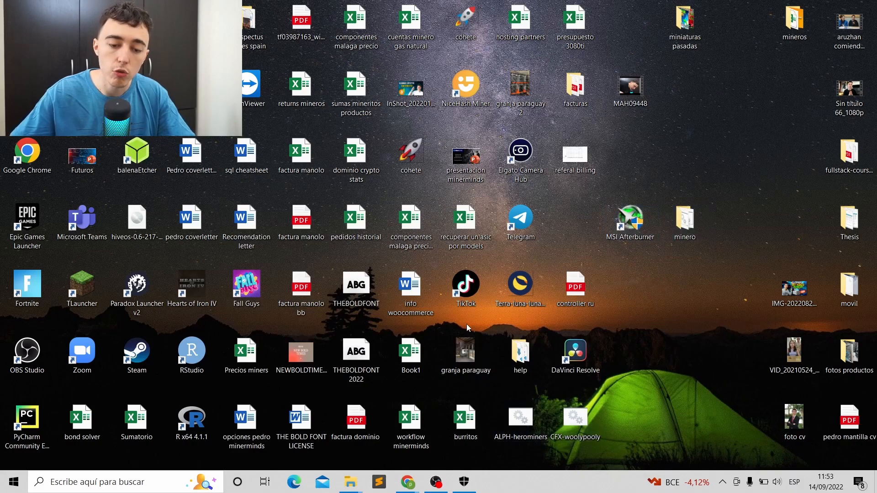
- View the RTX 3060 overclock page, then minimise Chrome and the minero folder
click(406, 484)
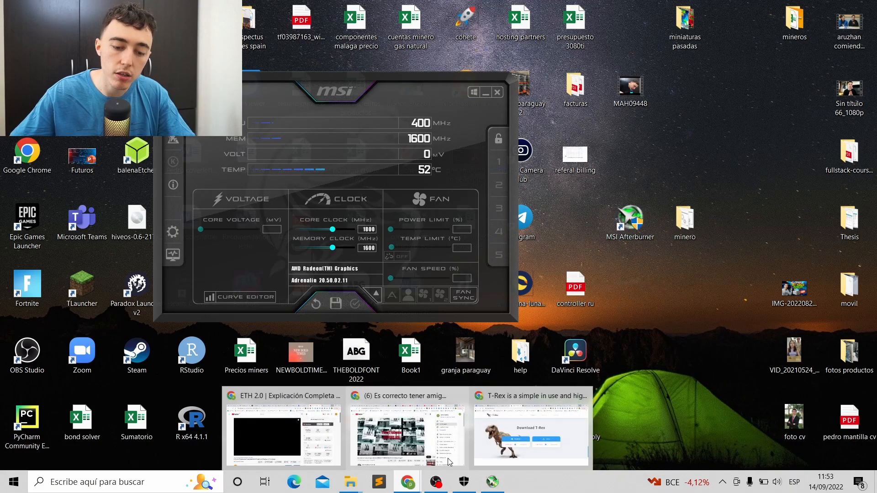
click(523, 418)
click(489, 3)
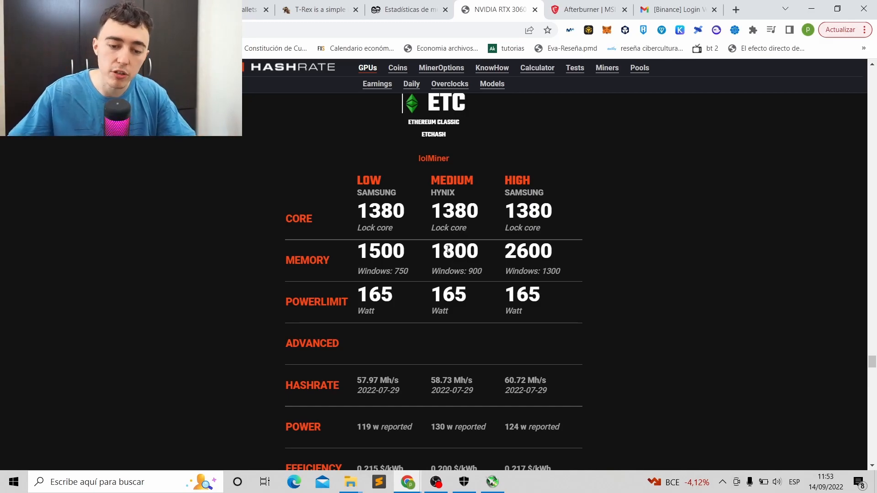
click(811, 9)
double_click(695, 215)
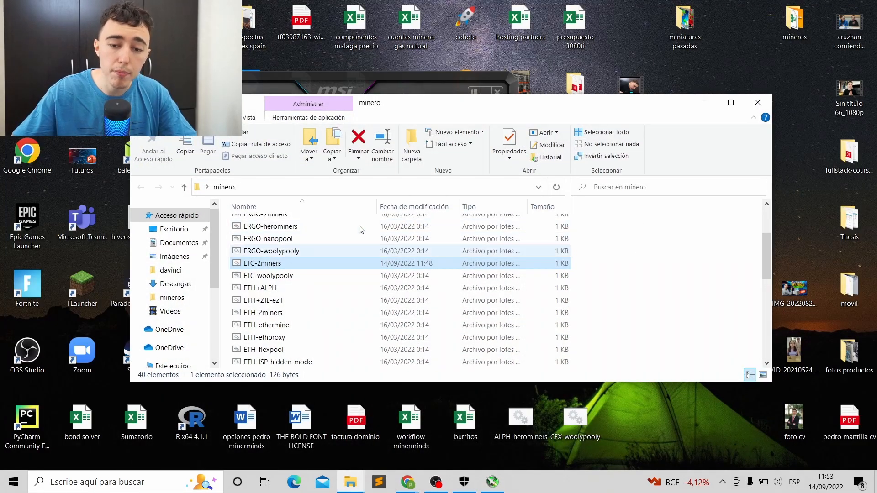
click(706, 107)
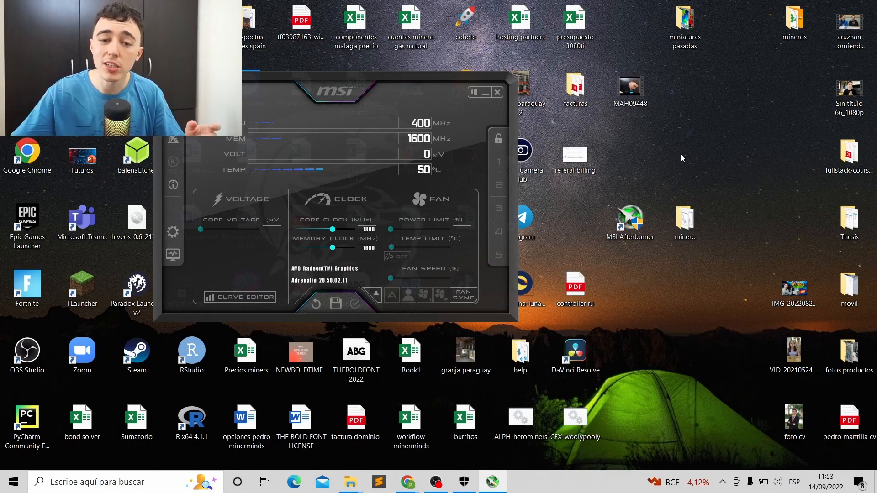
- Close MSI Afterburner and show the HiveOS rig: two RTX 3060 Ti at 120.2 MH/s
click(486, 93)
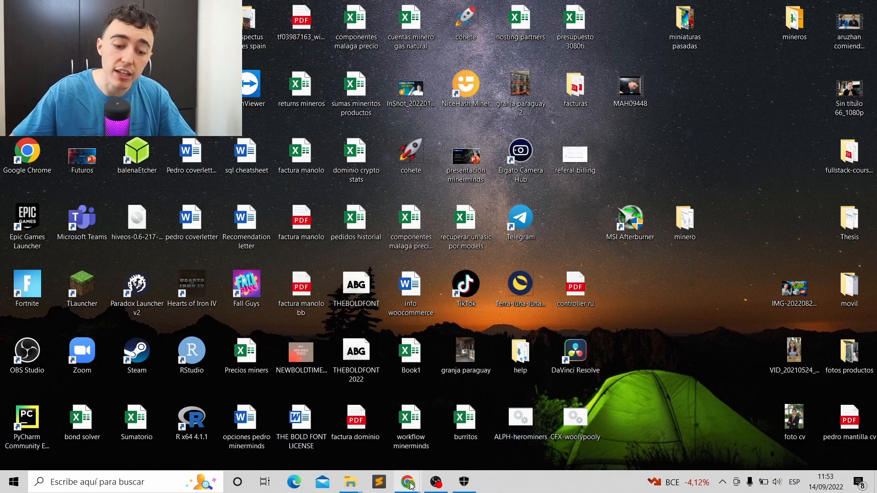
mouse_move(408, 482)
click(507, 425)
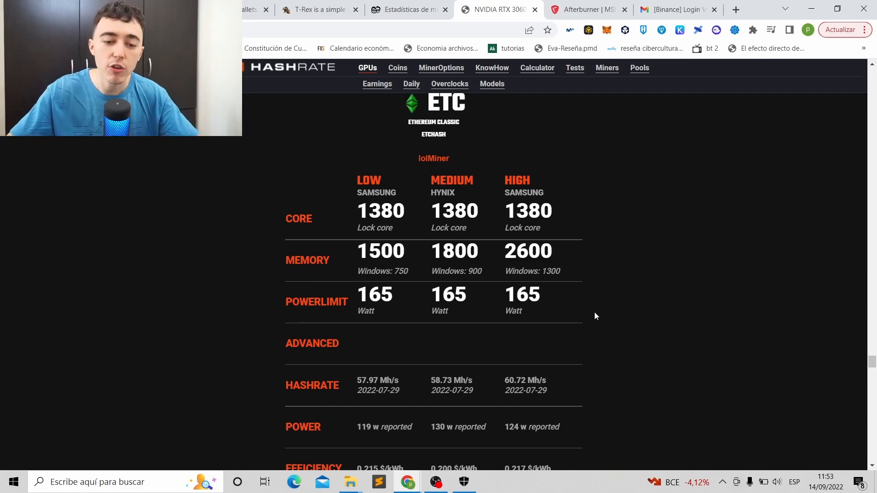
click(51, 10)
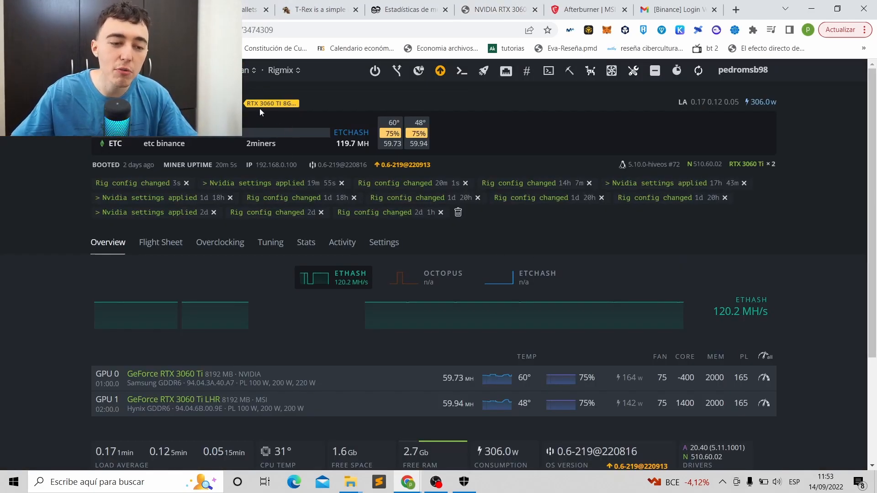
- Go via the farms overview into granja kazajistan and open its Flight Sheets, showing 'etc binance'
click(109, 70)
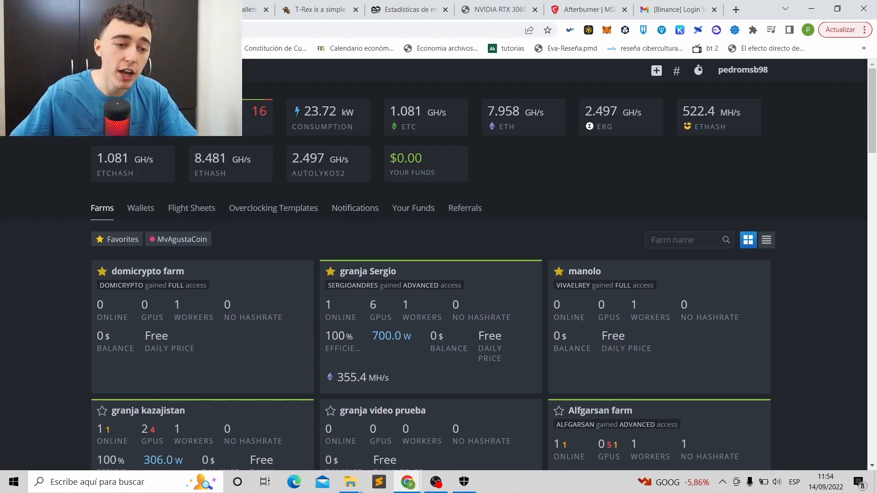
scroll(169, 356, down, 1)
click(151, 358)
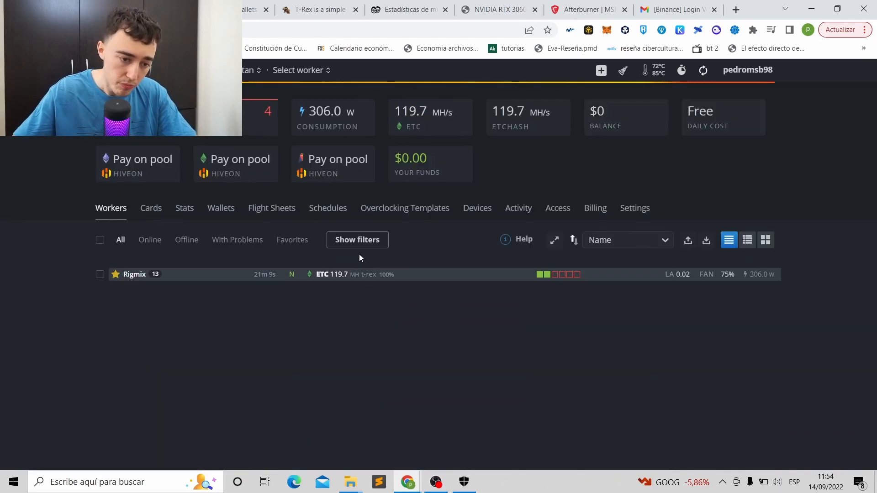
click(280, 211)
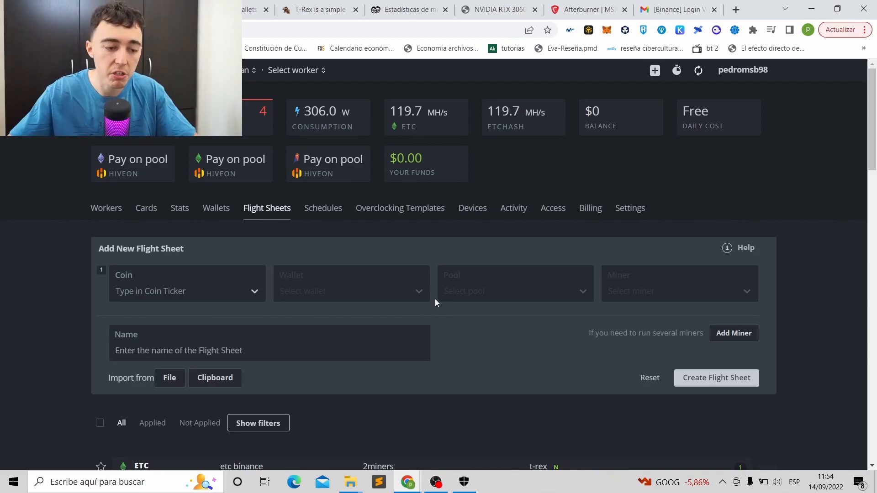
- Choose ETC as the new flight sheet's coin, then bring up the Binance ETC deposit page
click(146, 292)
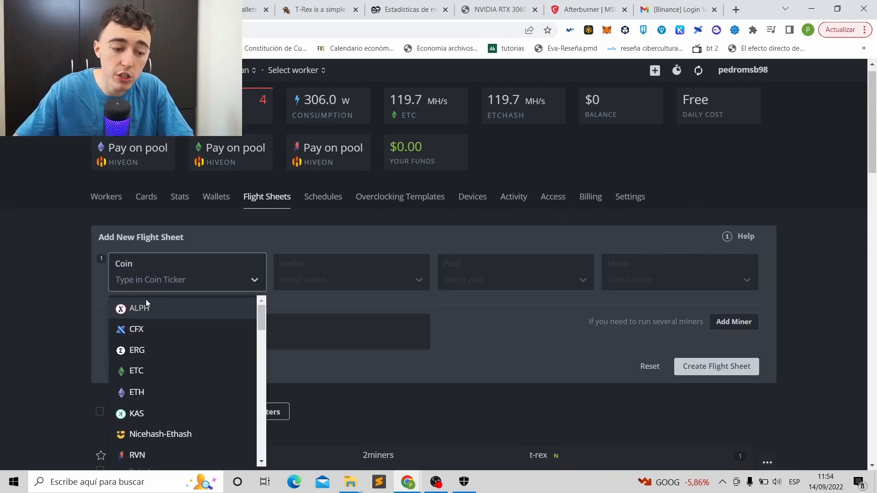
click(145, 369)
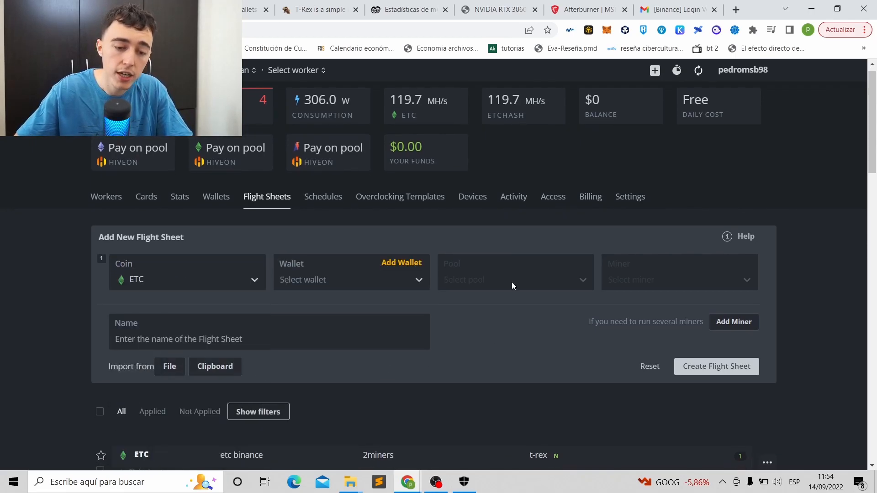
click(224, 9)
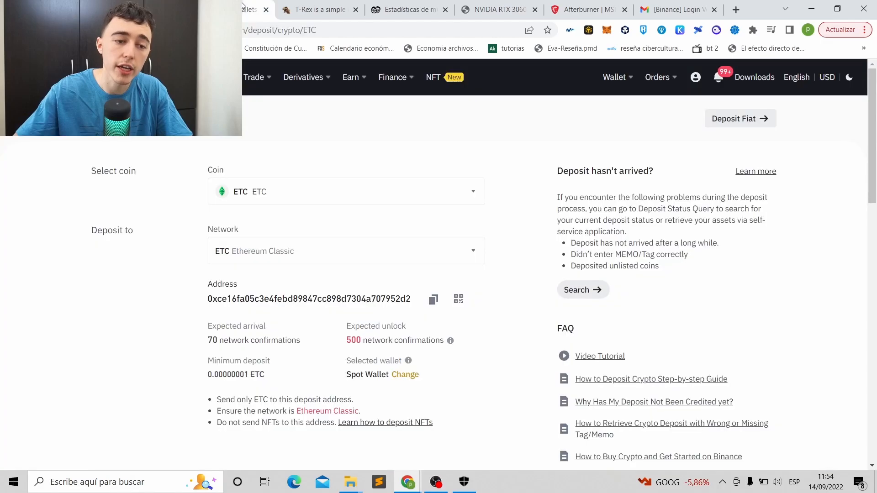
- Search the Binance Fiat and Spot wallet balances for 'etc'
click(50, 78)
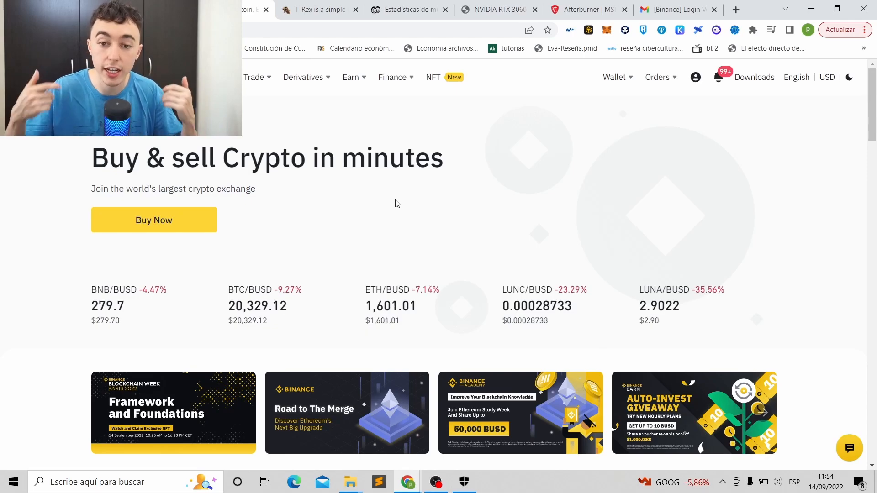
mouse_move(615, 78)
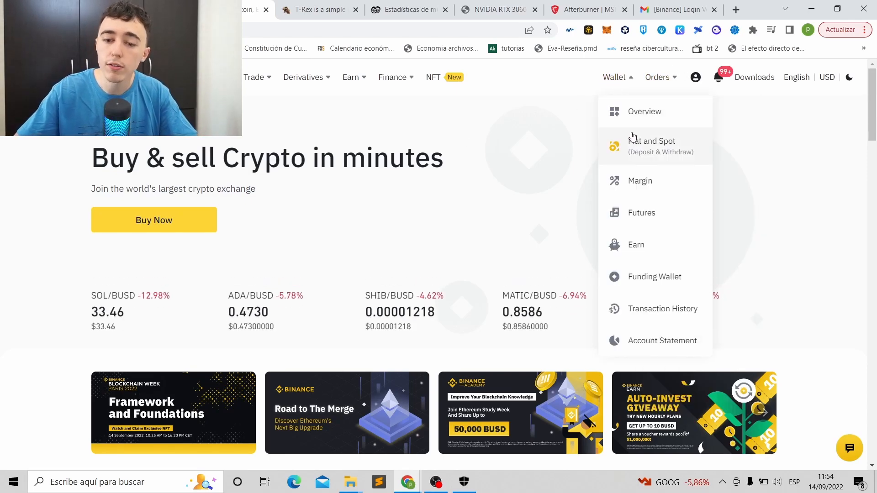
click(630, 141)
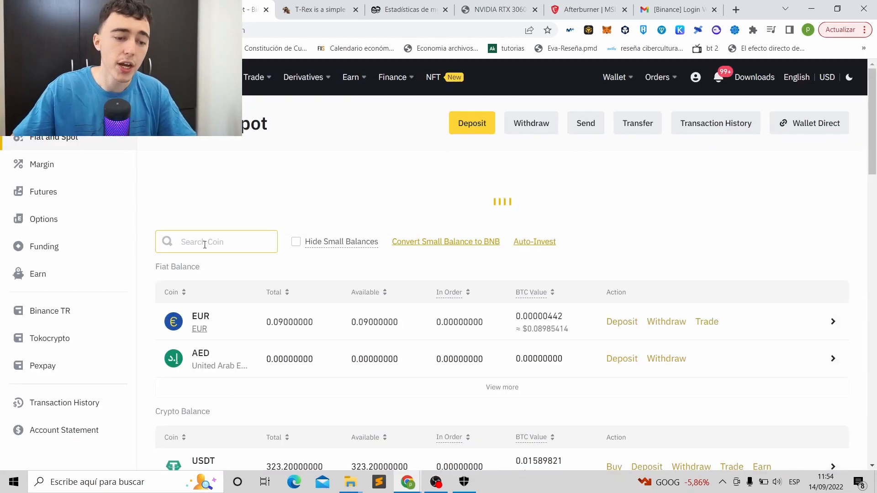
click(215, 264)
text(etc)
scroll(251, 261, down, 6)
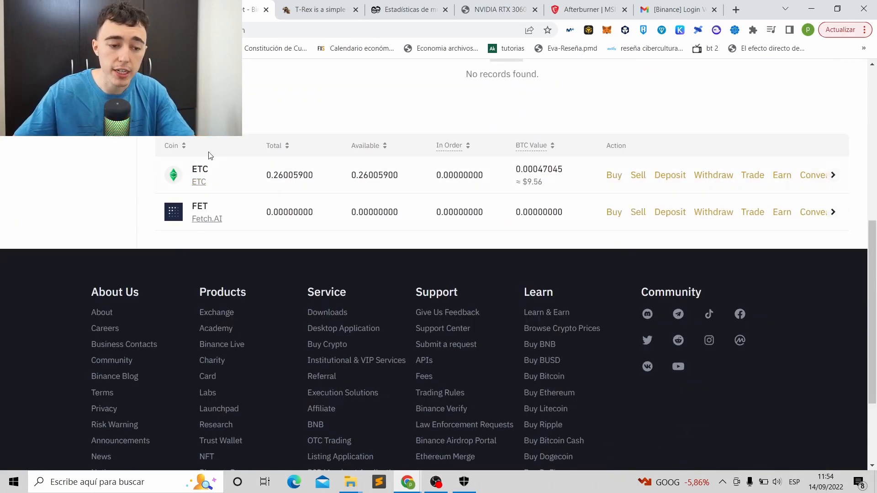
- Copy the ETC deposit address on the Ethereum Classic network and begin a new HiveOS wallet
click(670, 176)
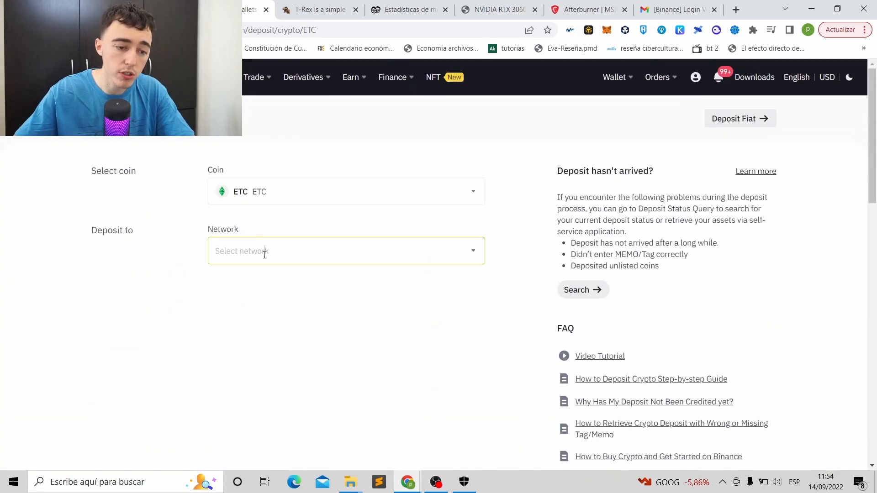
click(264, 252)
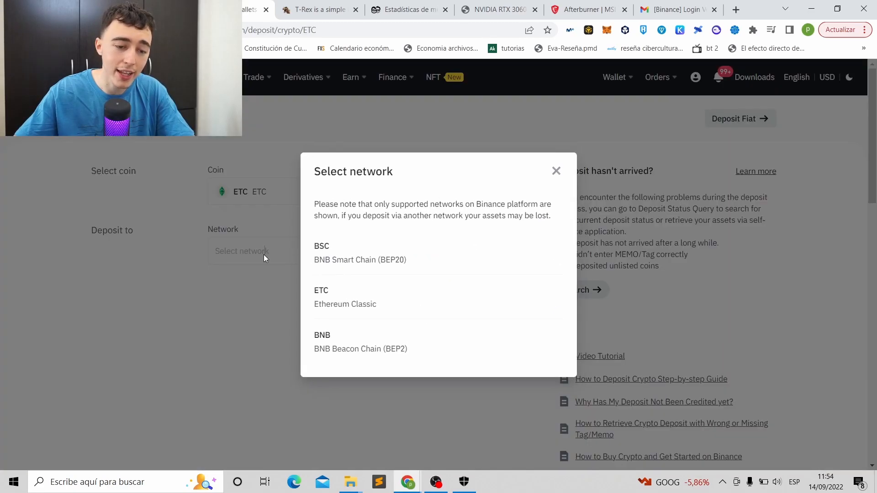
click(355, 308)
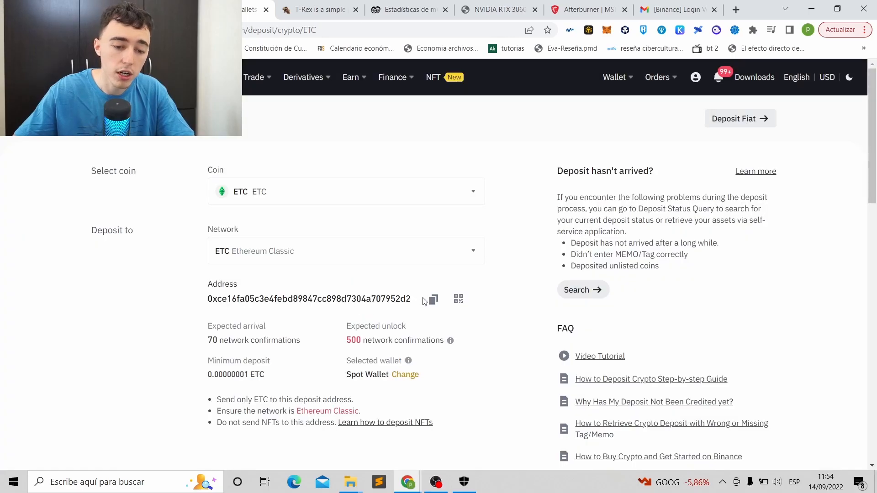
click(434, 301)
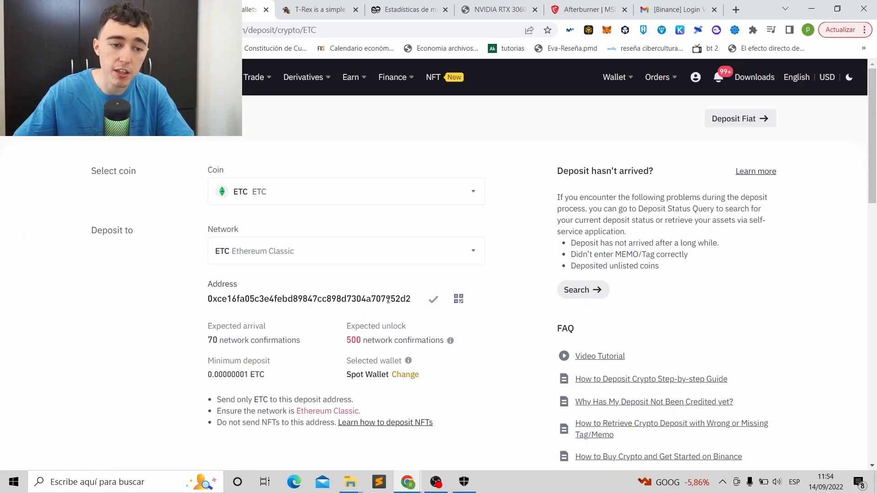
click(192, 9)
click(401, 263)
- Create a new ETC wallet from the pasted Binance deposit address, available to all farms
click(336, 196)
key(ctrl+v)
click(314, 234)
drag(314, 234, 273, 231)
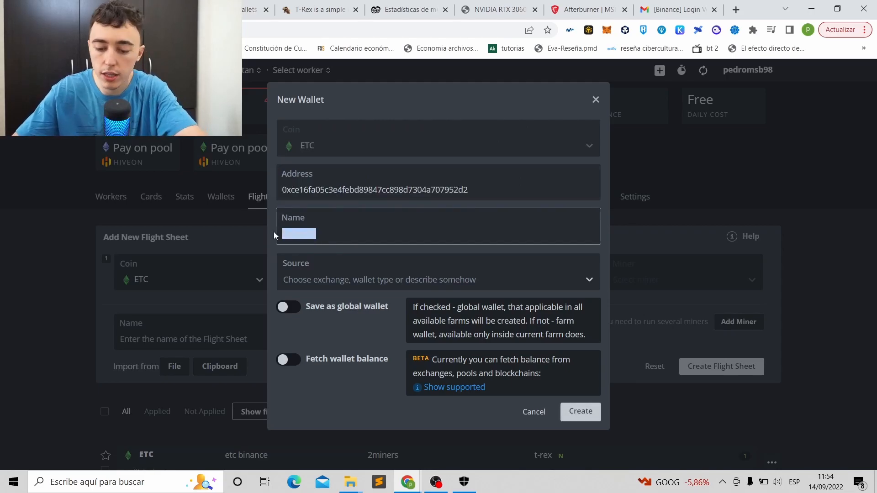
key(BackSpace)
click(285, 310)
click(285, 312)
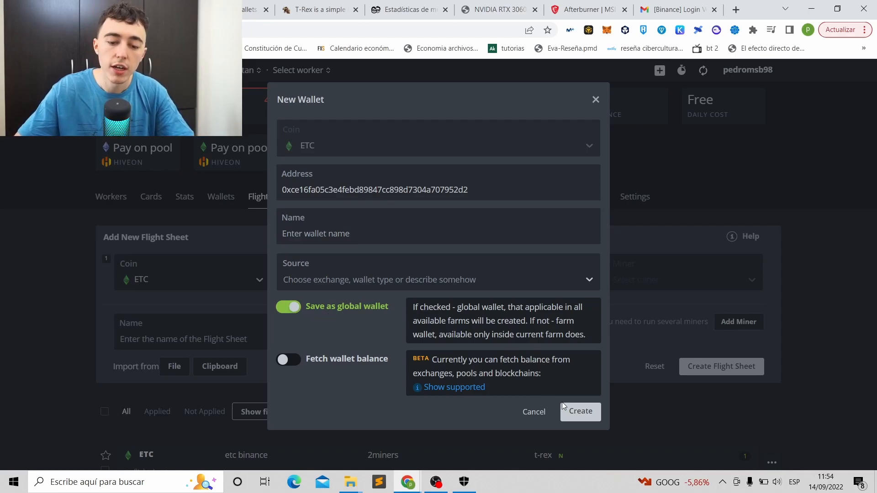
click(580, 413)
- Set the flight sheet to the etc binance wallet and the 2miners pool's EU server
click(325, 285)
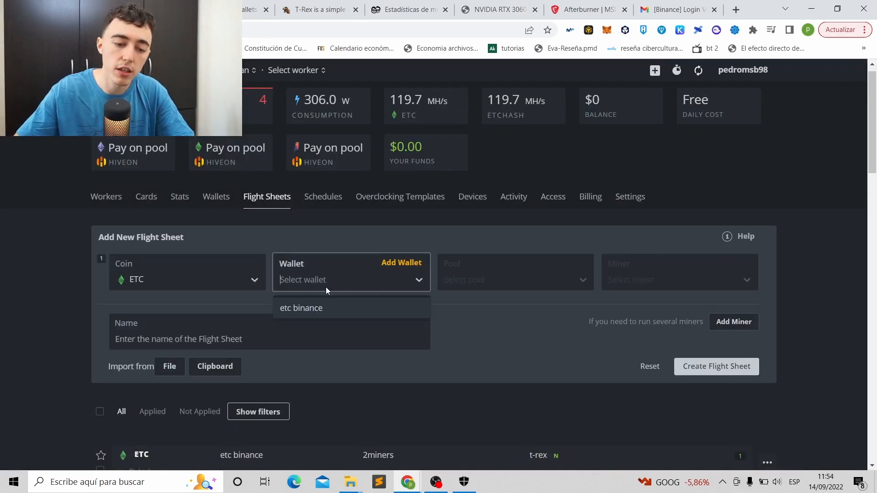
click(344, 311)
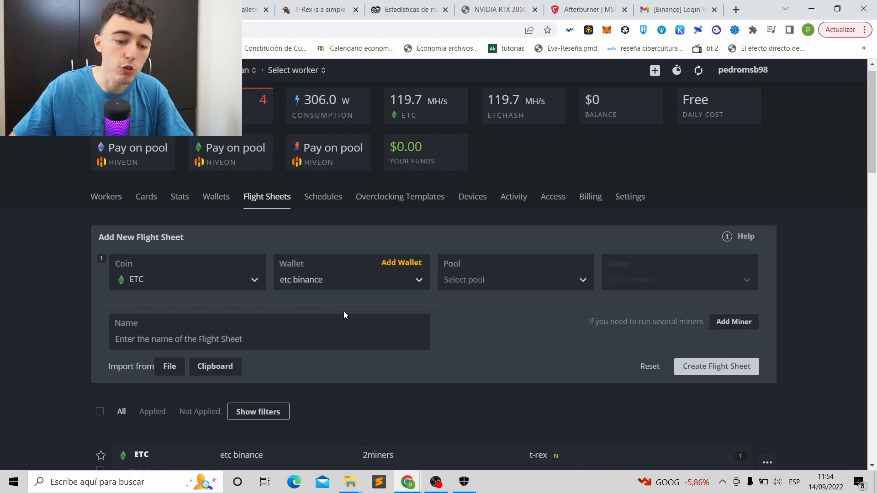
click(469, 284)
click(377, 11)
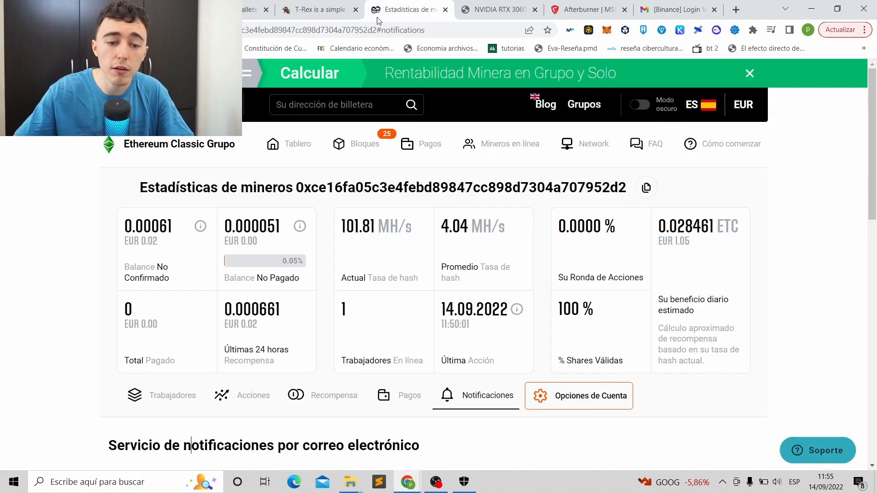
click(160, 104)
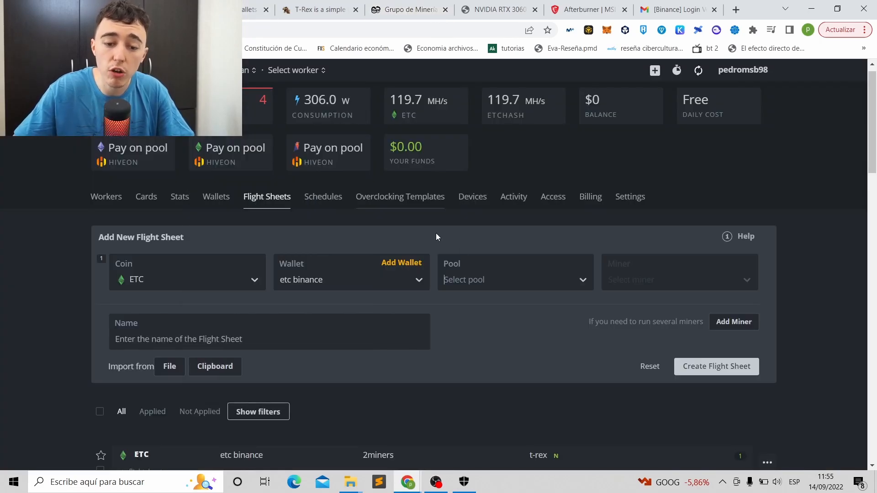
click(461, 282)
click(481, 325)
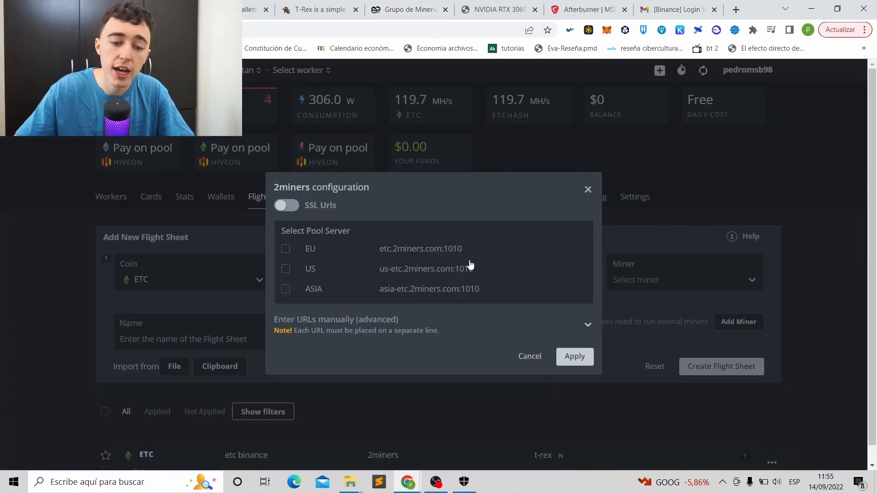
click(286, 249)
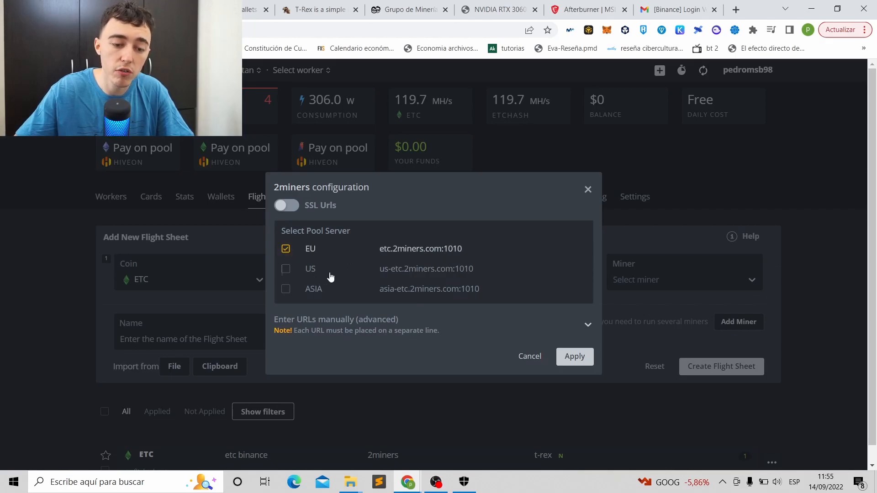
click(585, 361)
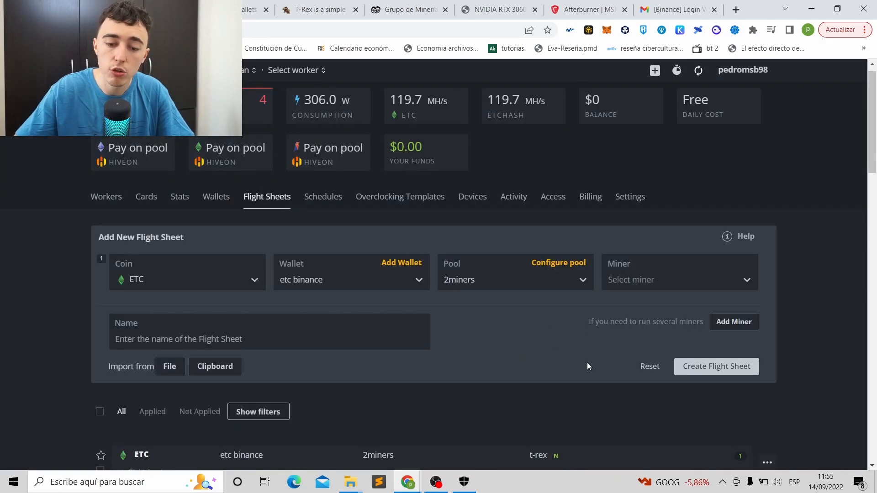
- Choose T-Rex Miner as the miner and name the flight sheet 'etc flightsheet'
click(661, 287)
scroll(651, 319, down, 3)
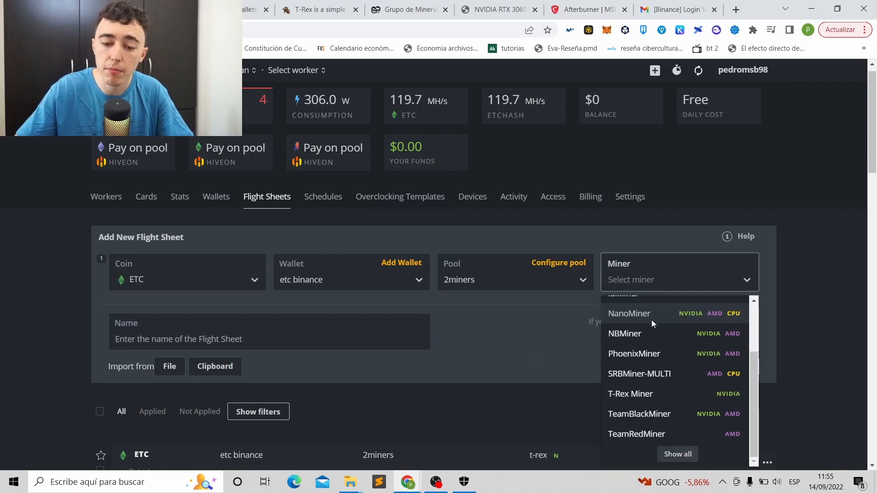
scroll(664, 343, up, 3)
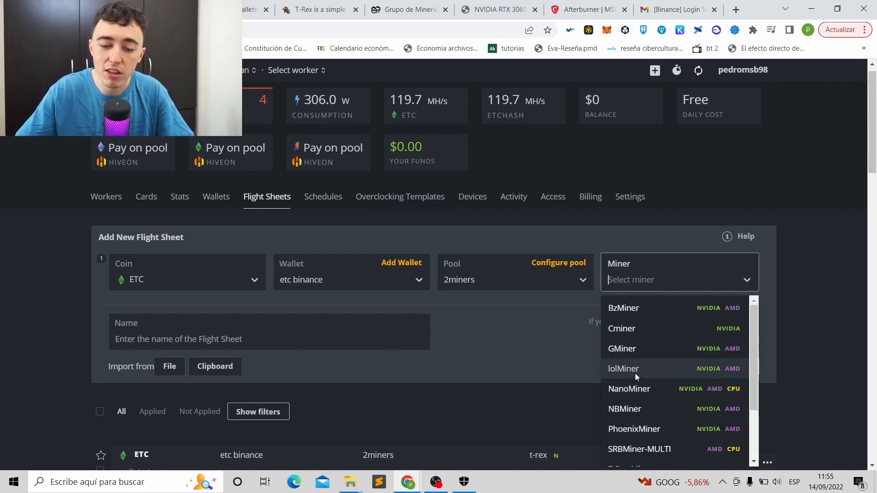
scroll(637, 372, down, 2)
click(674, 393)
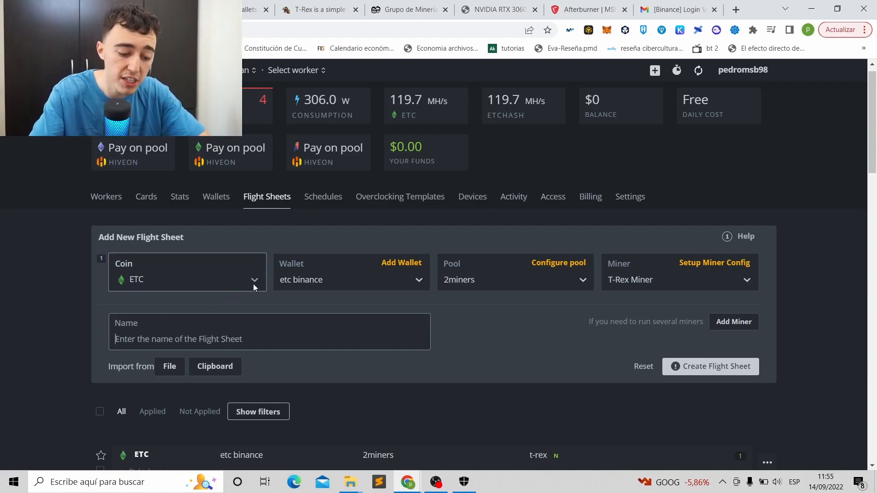
text(etc flightsheet)
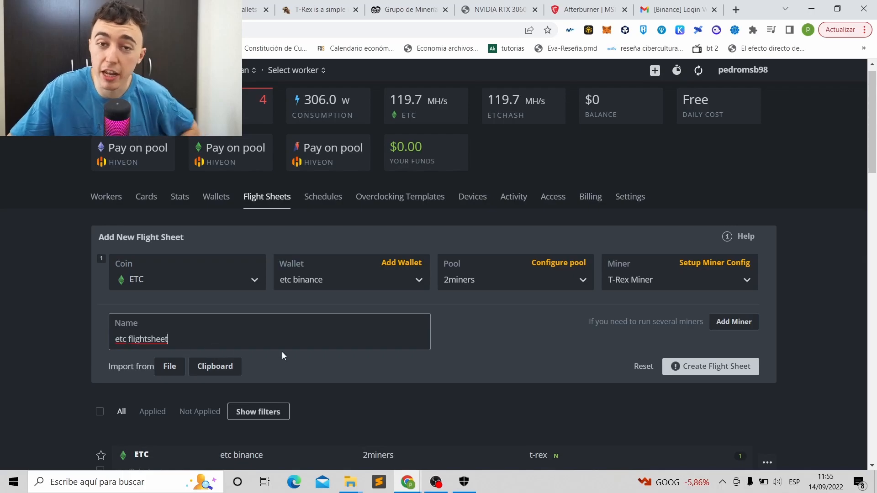
- Assign the ETC flight sheet to the Rigmix worker, dismissing the fee notice
click(110, 198)
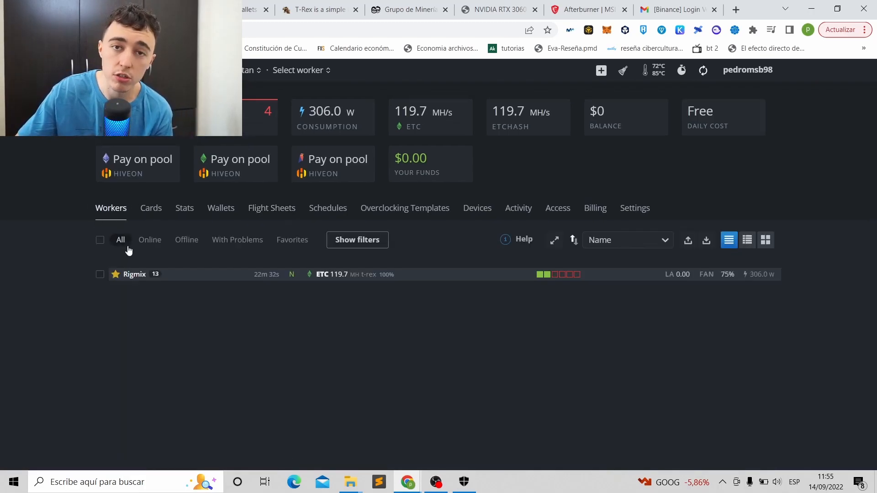
click(136, 276)
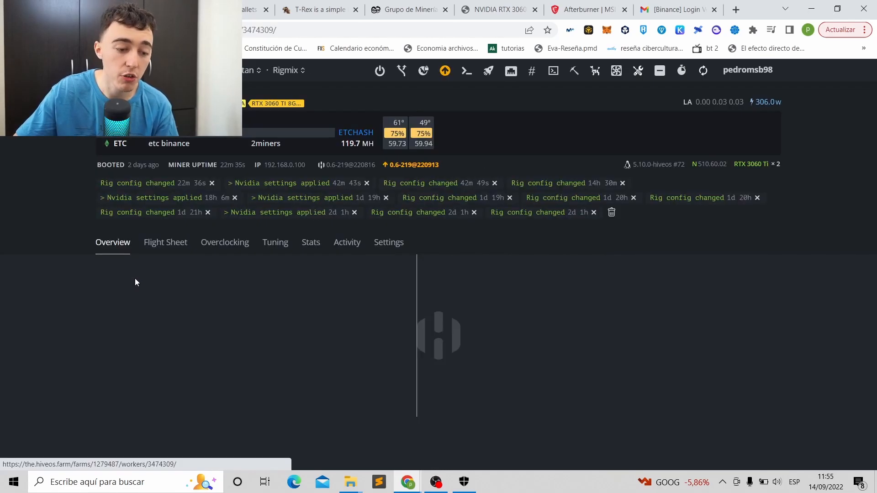
click(162, 243)
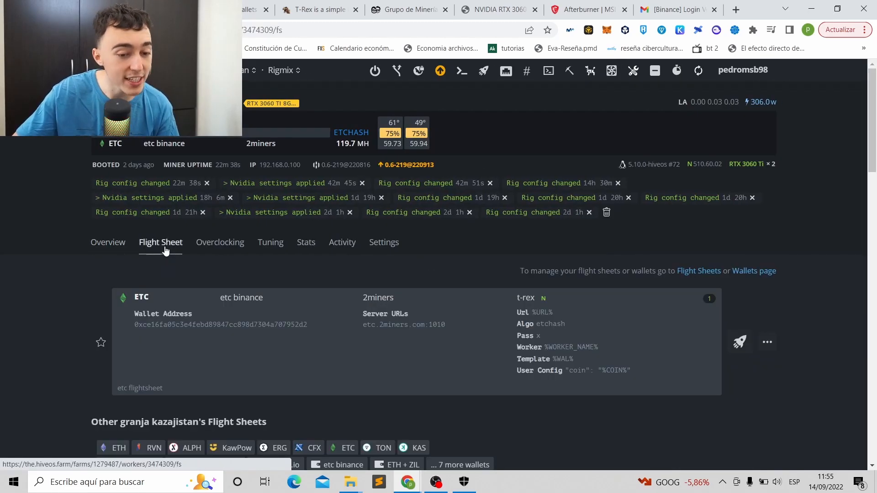
scroll(181, 252, down, 5)
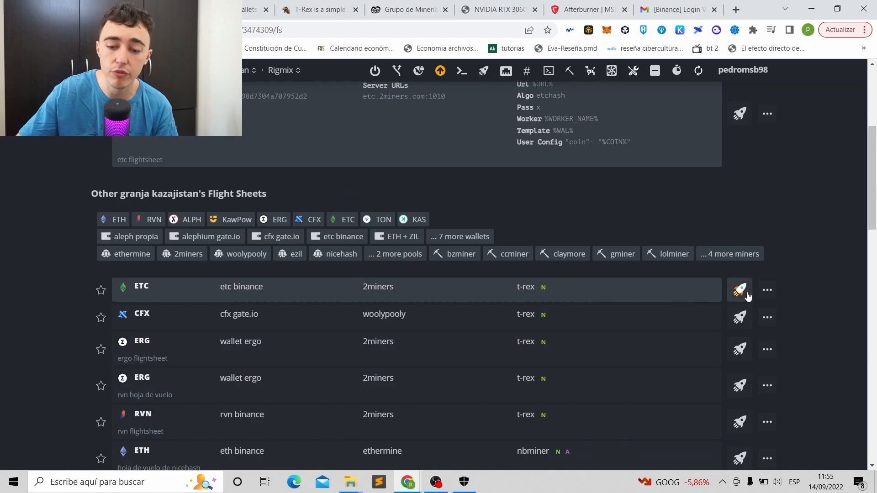
click(746, 291)
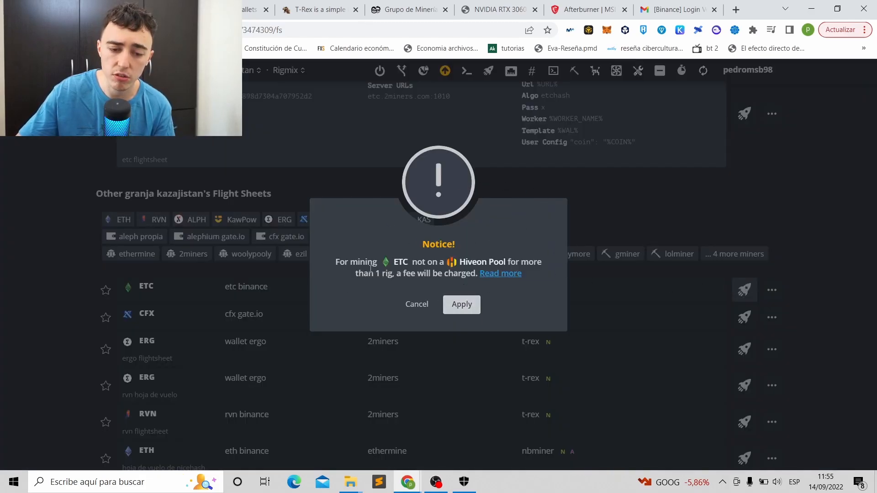
click(428, 306)
- Return to the Rigmix overview to review its hashrate chart and RTX 3060 Ti stats
scroll(429, 301, up, 5)
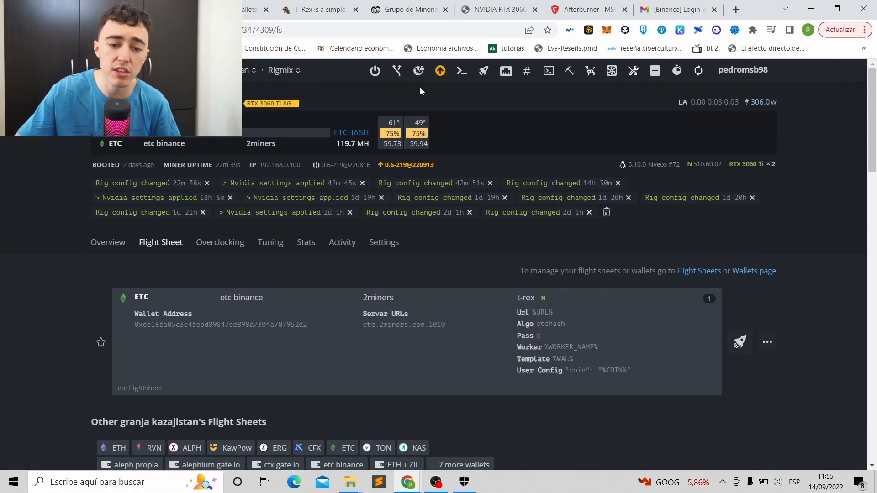
click(108, 242)
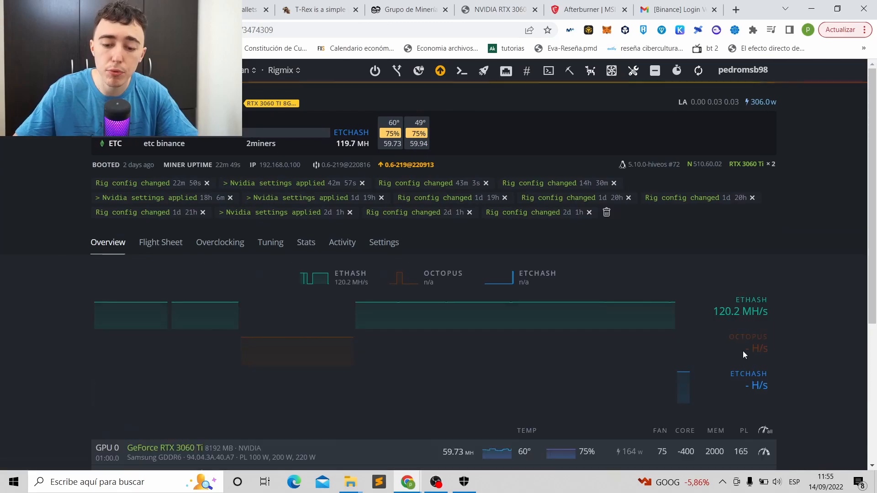
scroll(726, 334, down, 3)
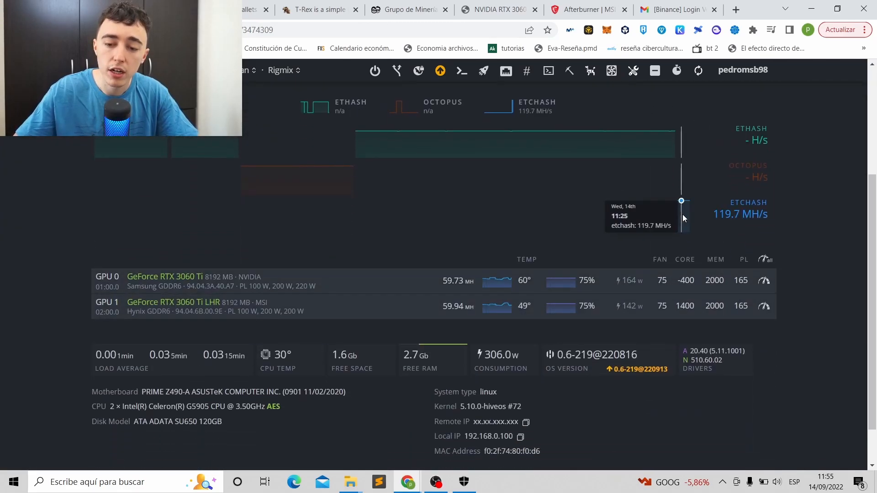
scroll(717, 224, up, 1)
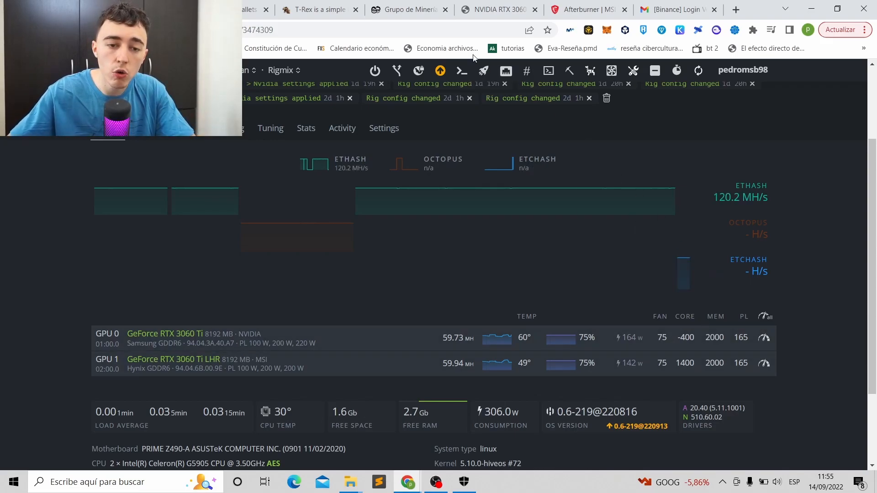
- Open hashrate.no's RTX 3060 Ti LHR profile at its ETC overclocks, noting core 1380
click(487, 10)
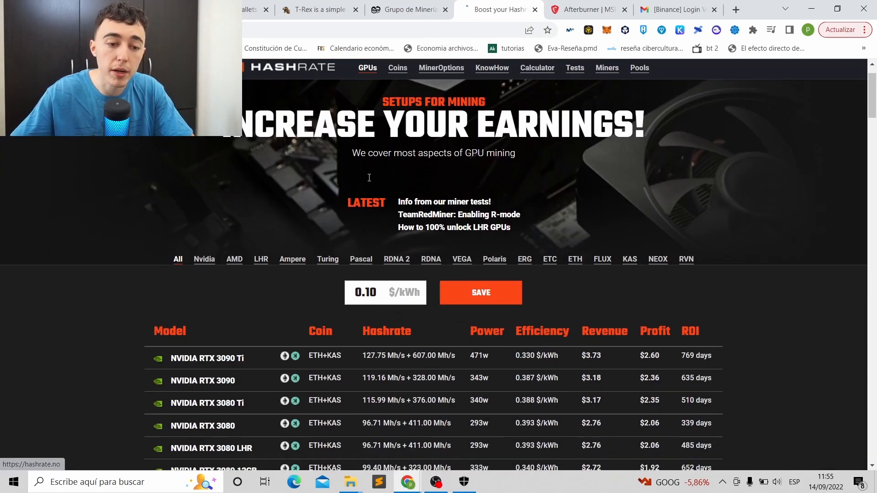
scroll(368, 177, down, 3)
scroll(232, 209, down, 8)
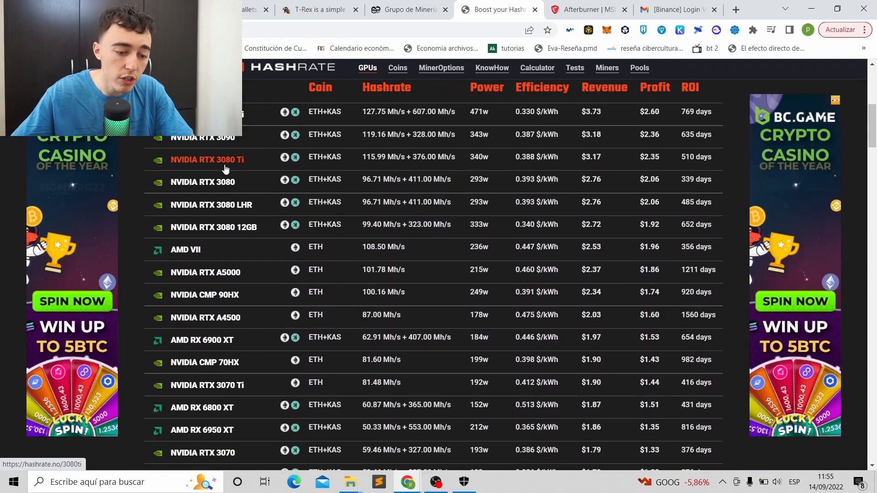
scroll(226, 178, down, 3)
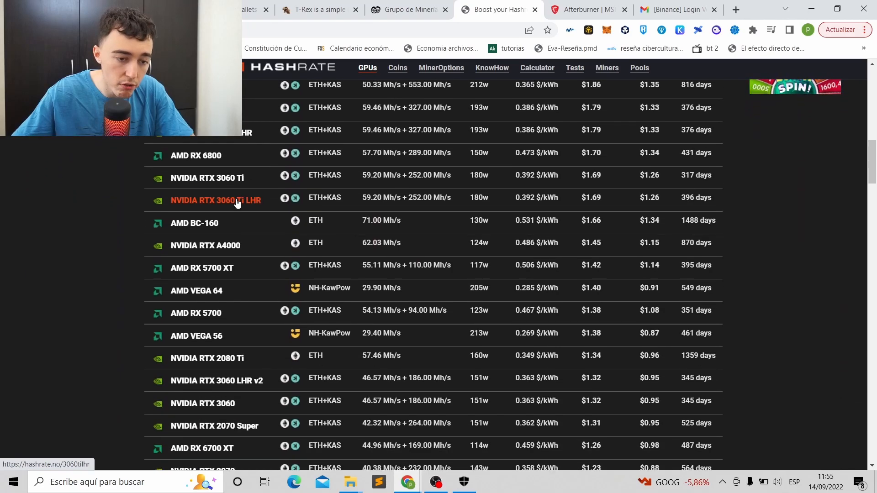
click(240, 206)
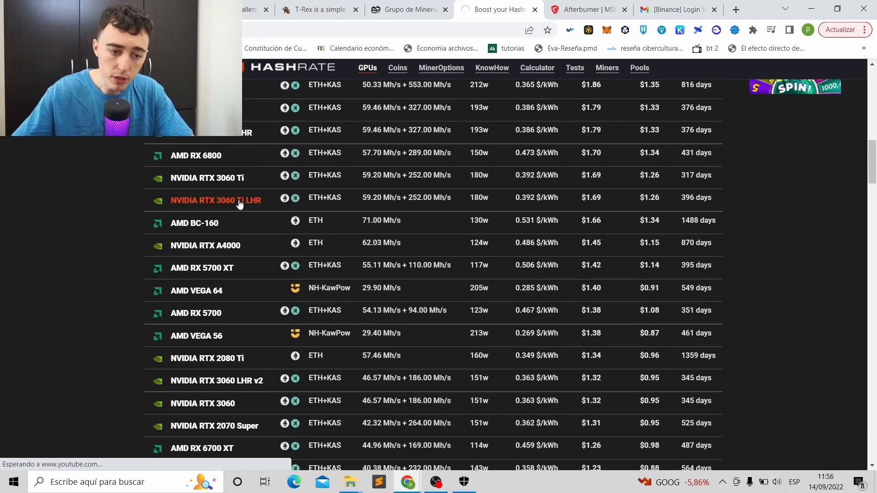
scroll(238, 199, down, 1)
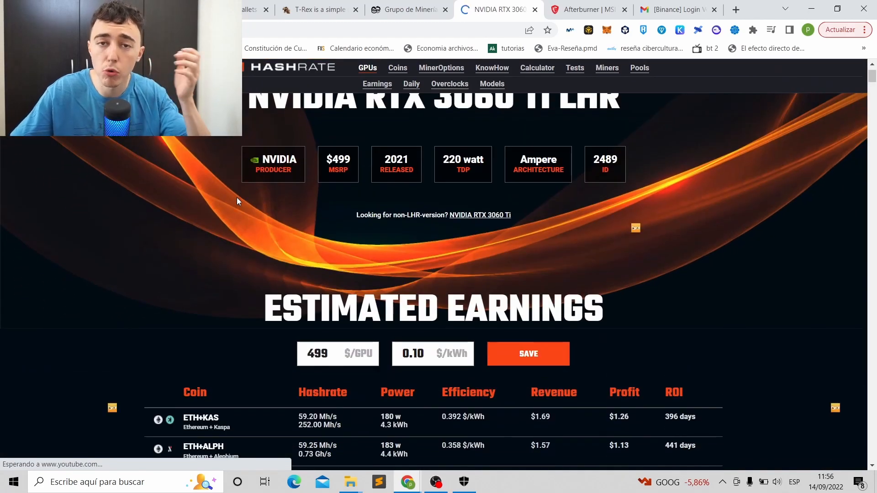
scroll(342, 201, down, 15)
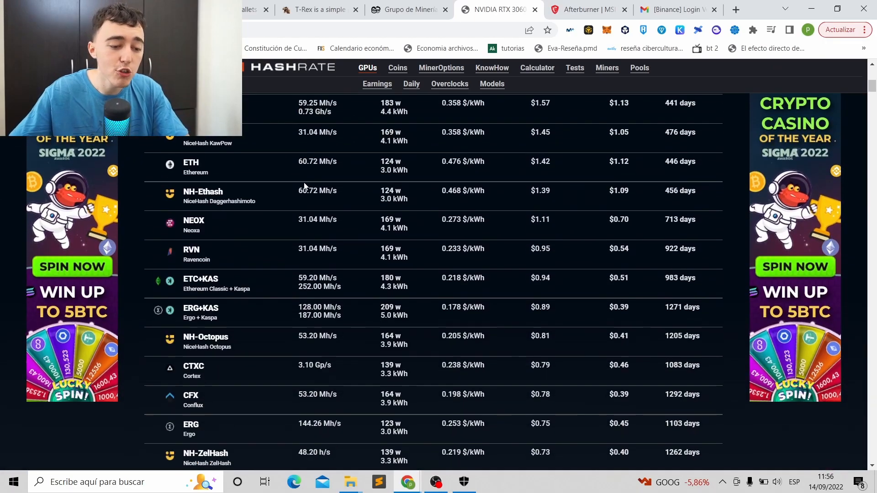
click(190, 199)
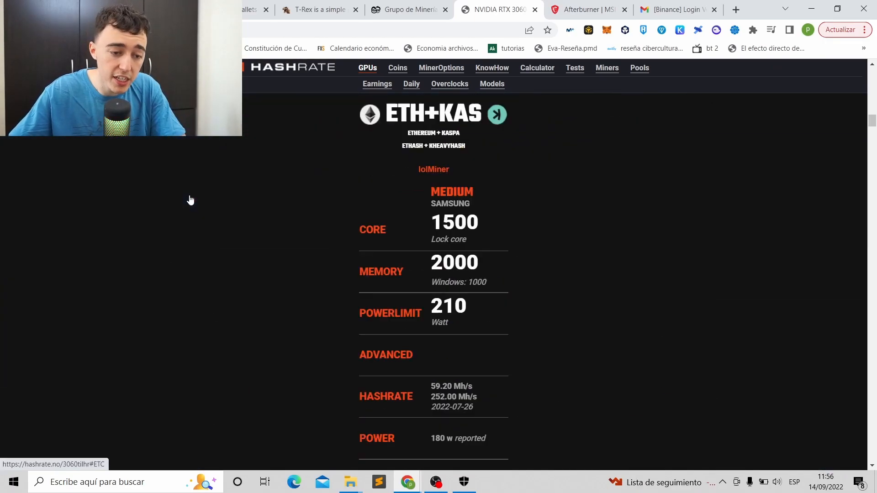
drag(478, 211, 432, 206)
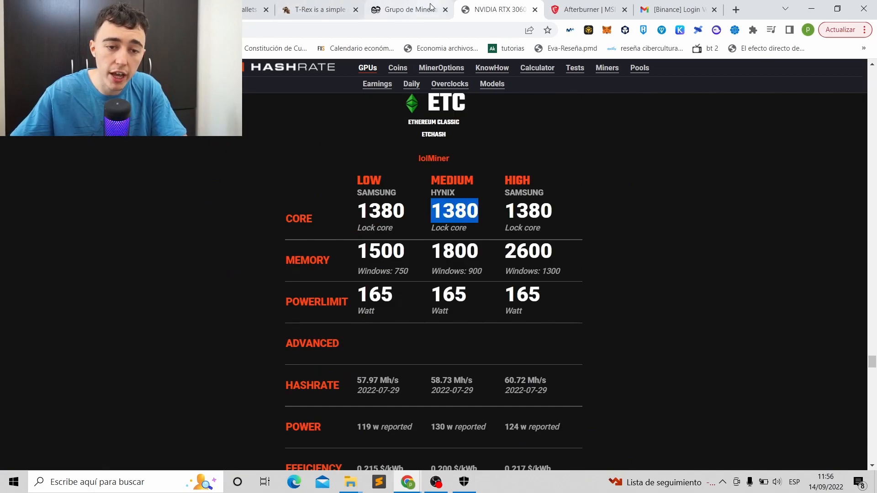
- Open HiveOS's all-GPU overclock settings and inspect the -400 and 1400 core offsets
click(137, 9)
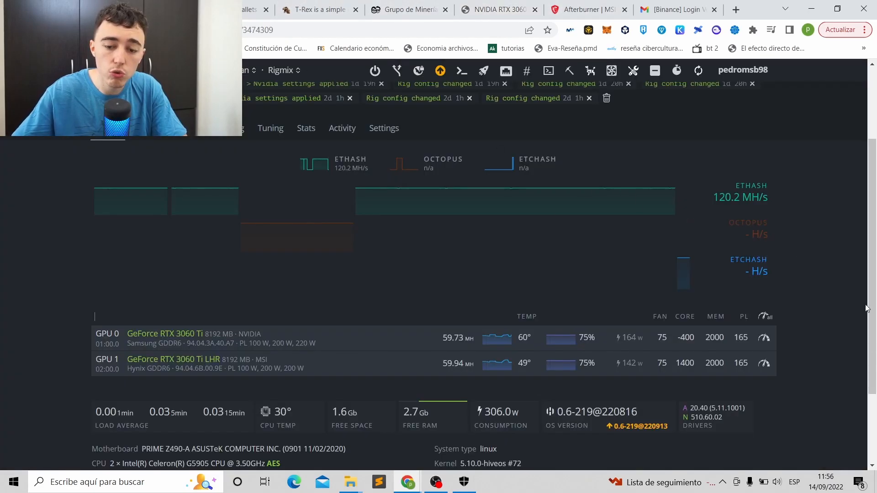
click(770, 319)
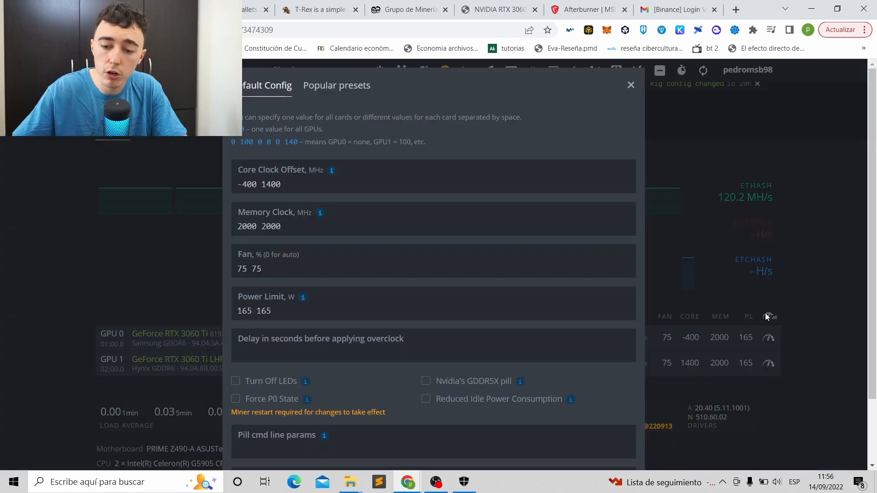
drag(281, 184, 266, 184)
click(293, 185)
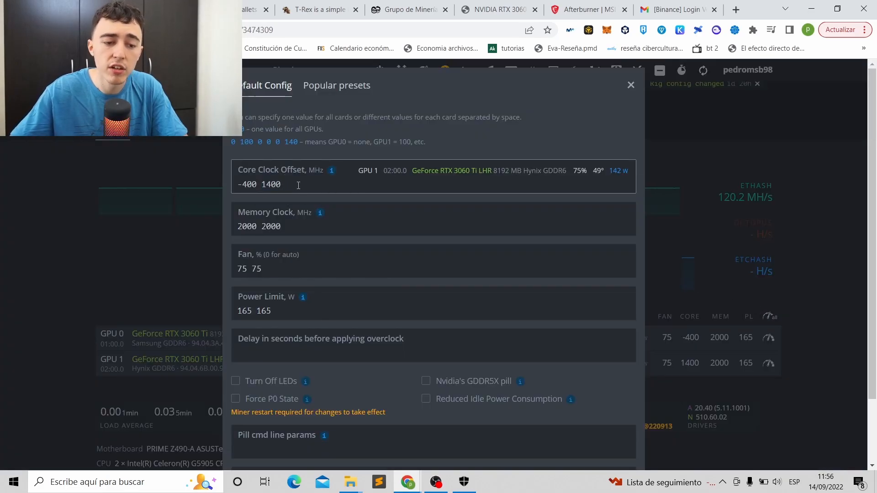
drag(257, 185, 237, 185)
click(248, 184)
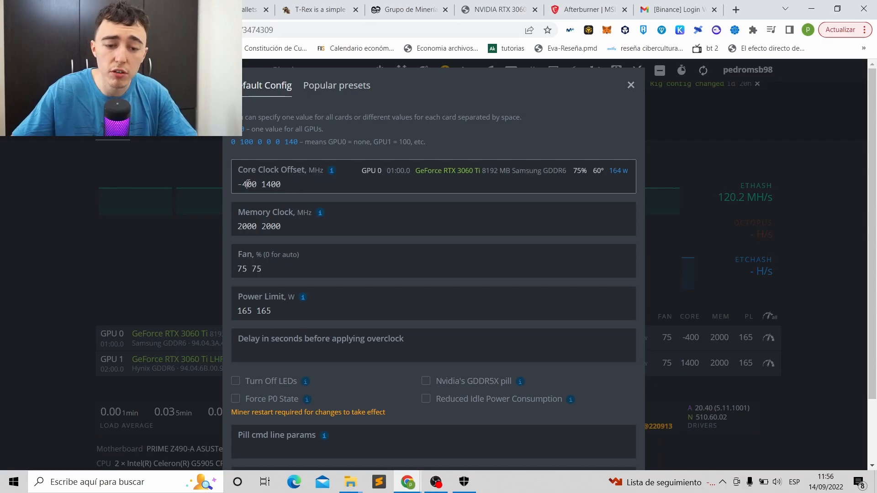
click(294, 185)
drag(282, 186, 262, 184)
click(279, 189)
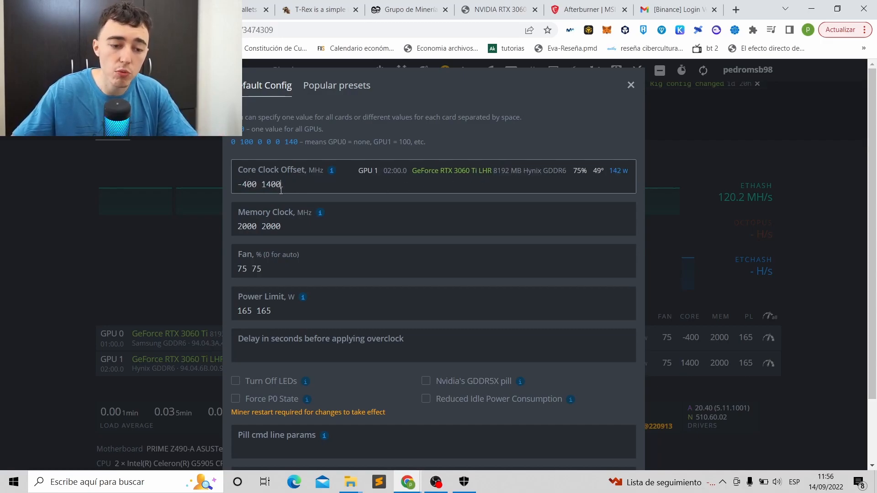
- Compare memory clock against the recommended 1800 and power limits against the recommended 165 W
click(497, 10)
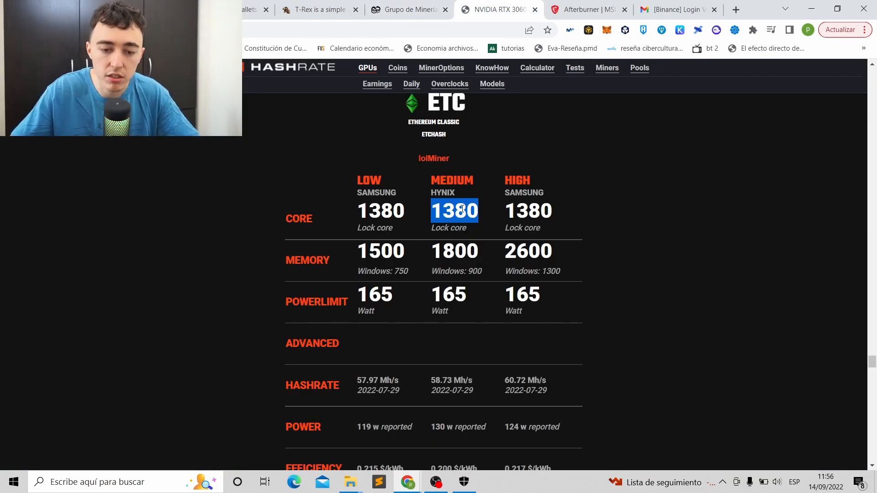
click(474, 222)
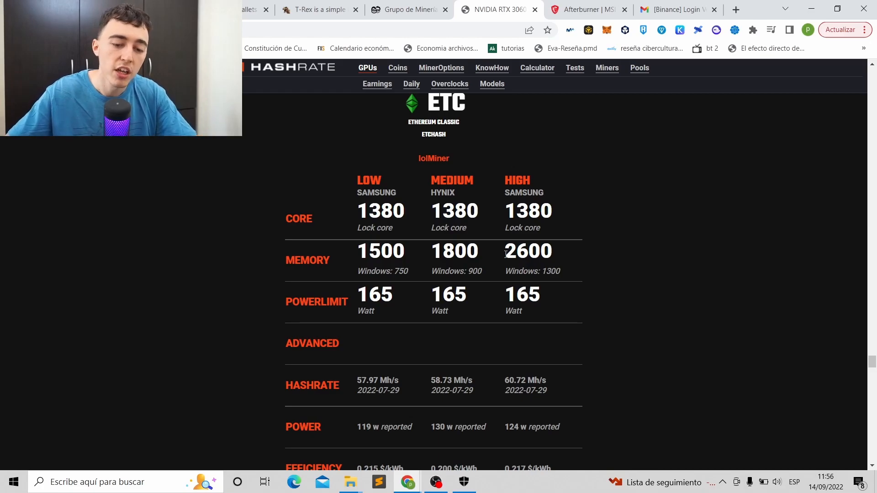
drag(478, 254, 444, 254)
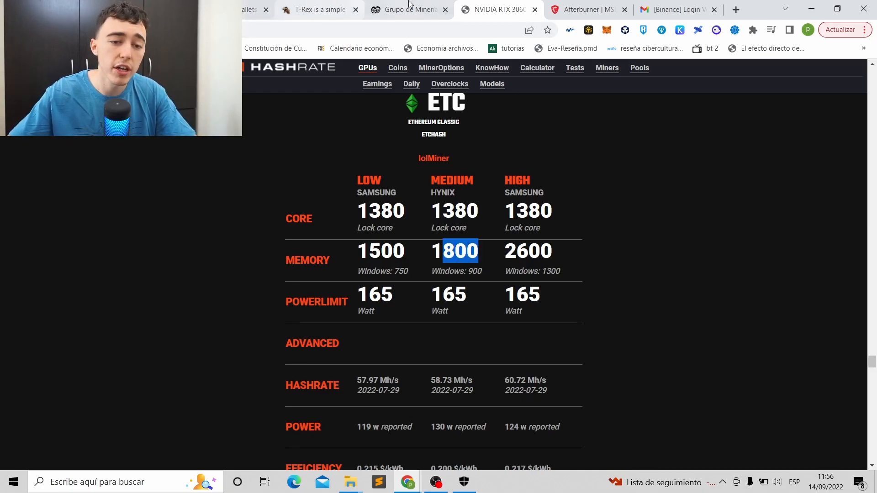
click(141, 10)
click(282, 226)
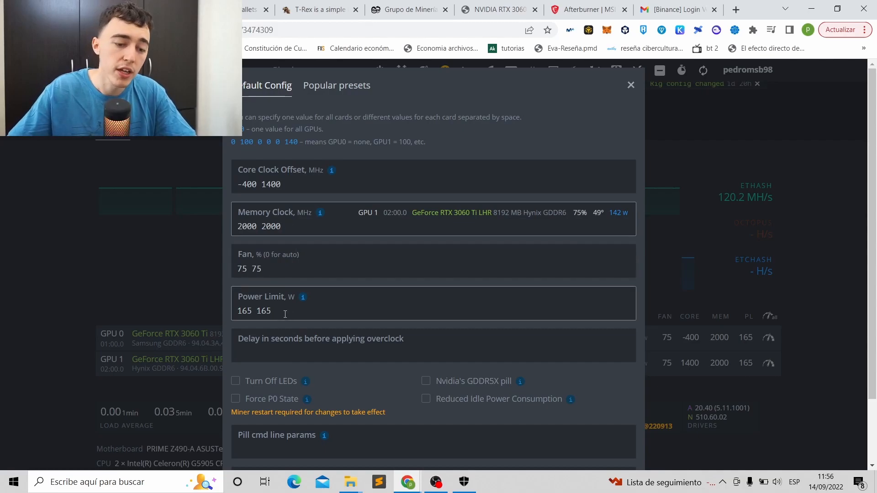
drag(274, 311, 207, 314)
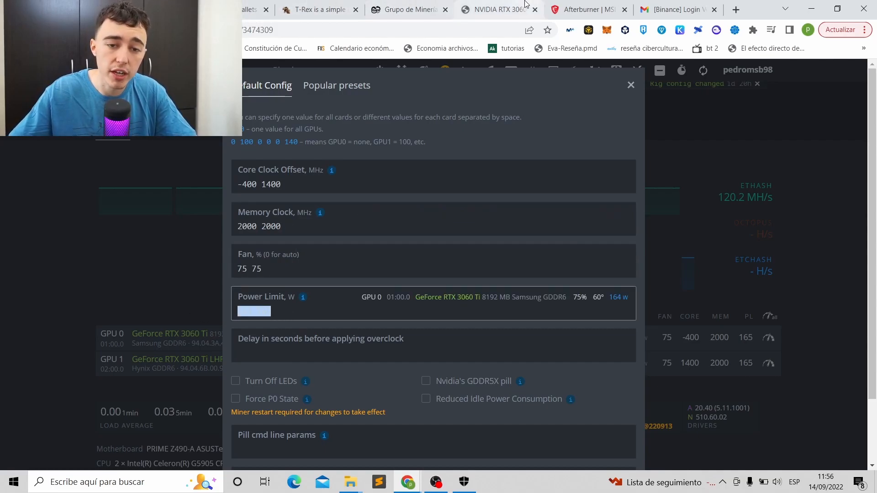
click(498, 9)
drag(396, 295, 461, 296)
click(464, 297)
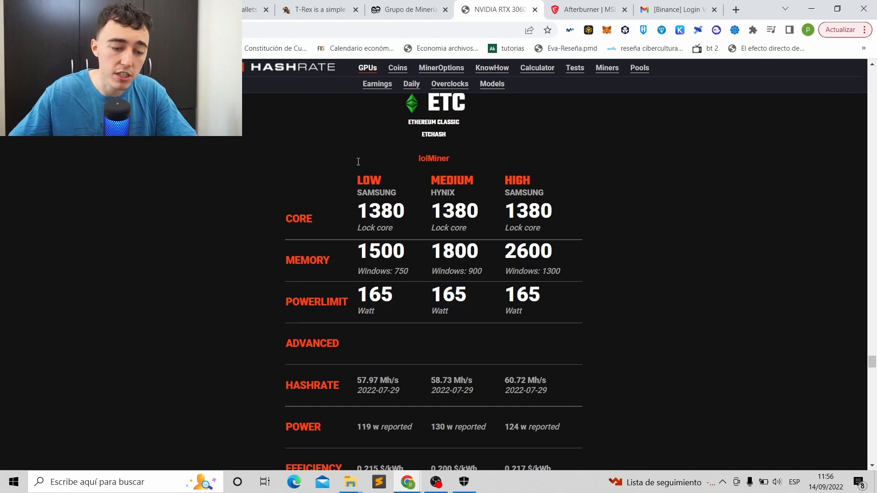
click(151, 10)
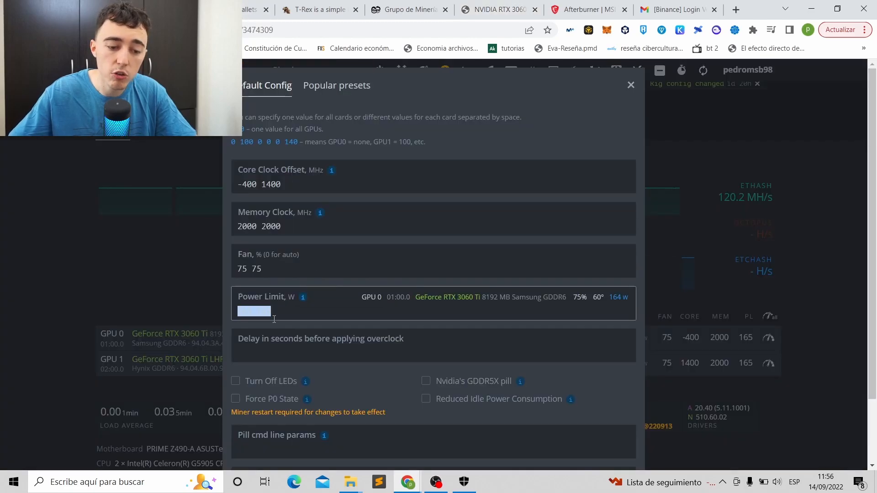
click(291, 307)
- Check the 75% fan speeds, then cancel the overclock settings unchanged
scroll(292, 302, down, 3)
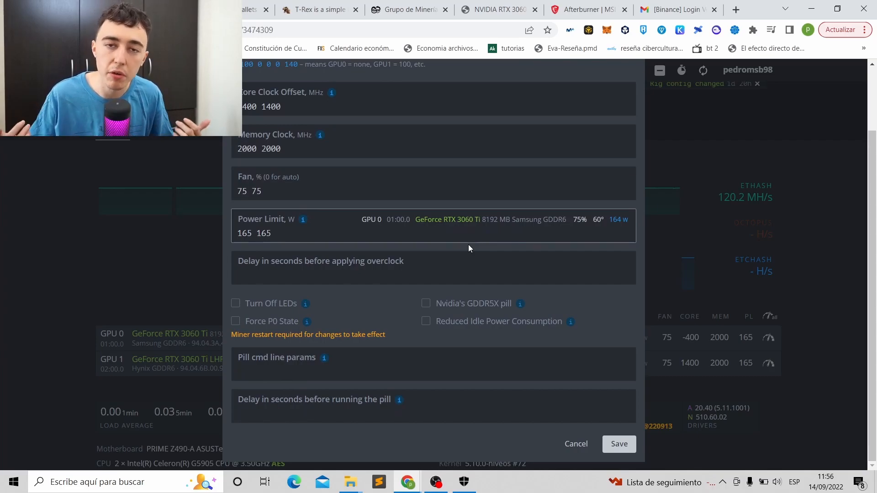
drag(275, 191, 232, 195)
click(274, 194)
click(269, 195)
click(586, 445)
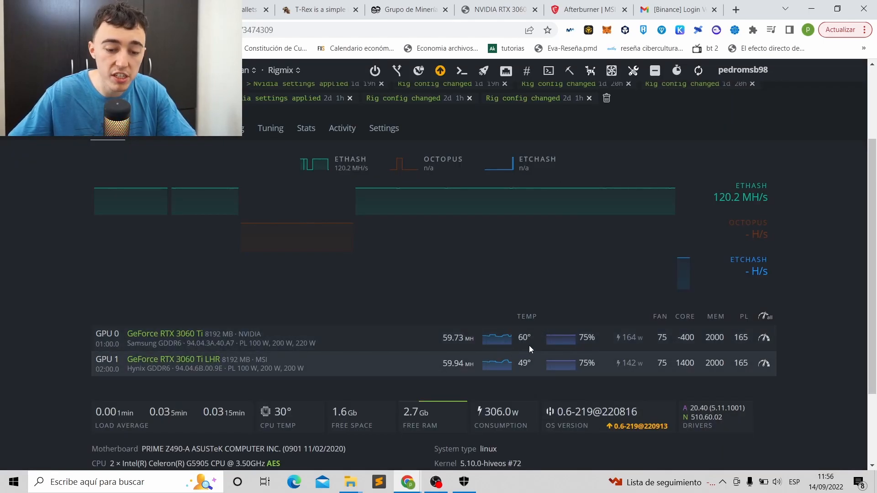
- Review the Rigmix rig's Flight Sheet and Overview tabs in HiveOS
scroll(521, 344, up, 3)
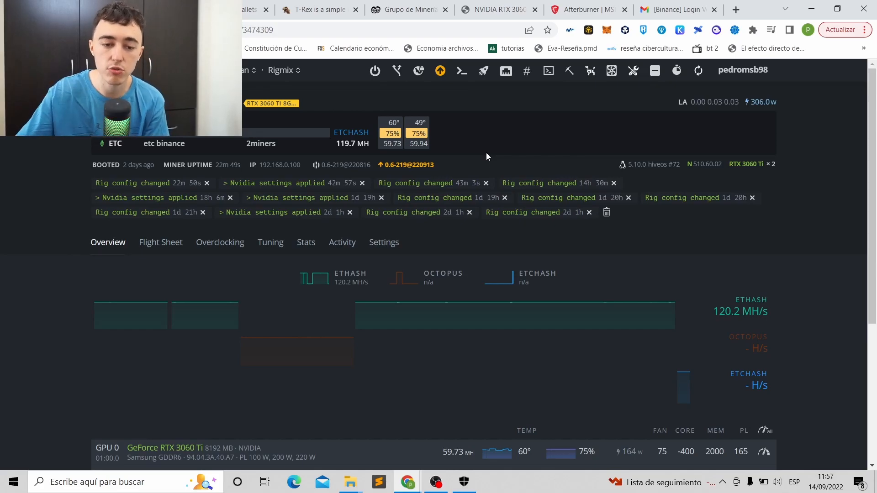
click(160, 243)
click(109, 243)
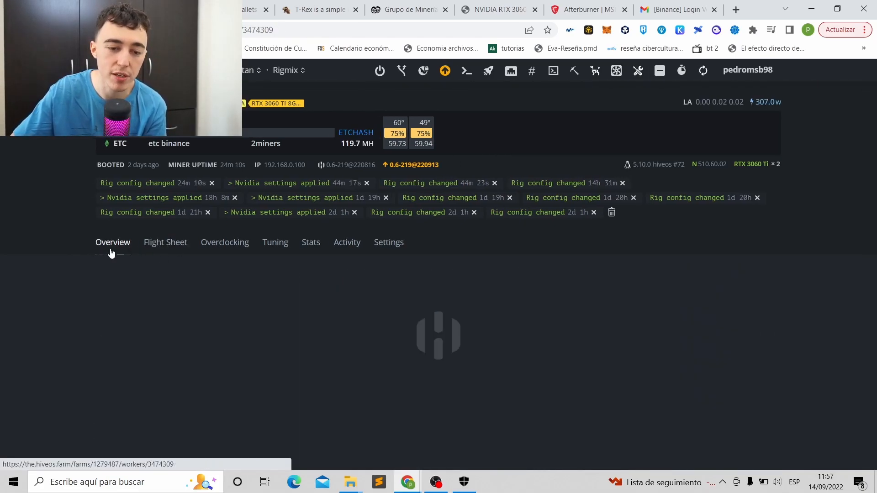
click(408, 9)
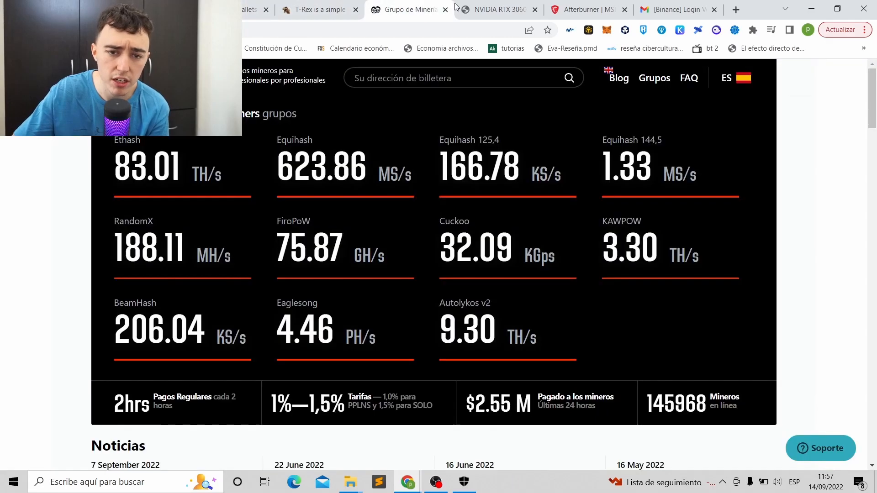
- Compare the recorded hashrates in the hashrate.no table, then bring up the 2Miners pool page
click(501, 9)
scroll(479, 240, down, 3)
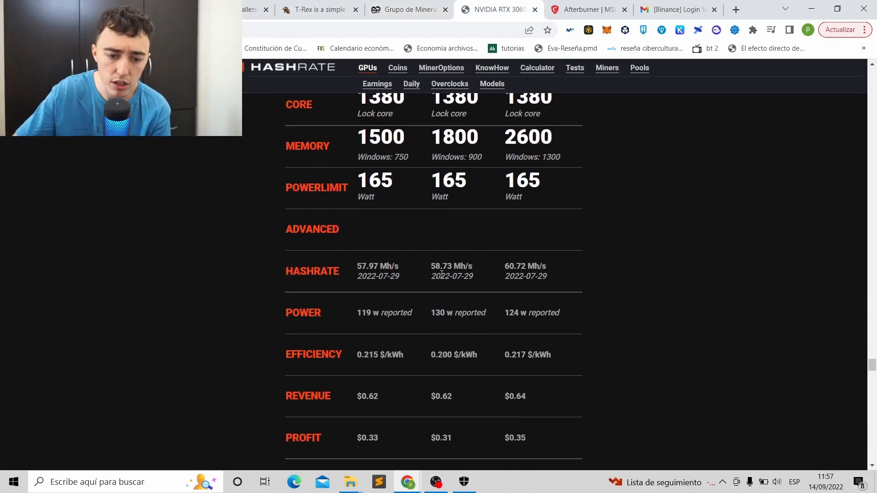
drag(439, 270, 423, 264)
click(462, 265)
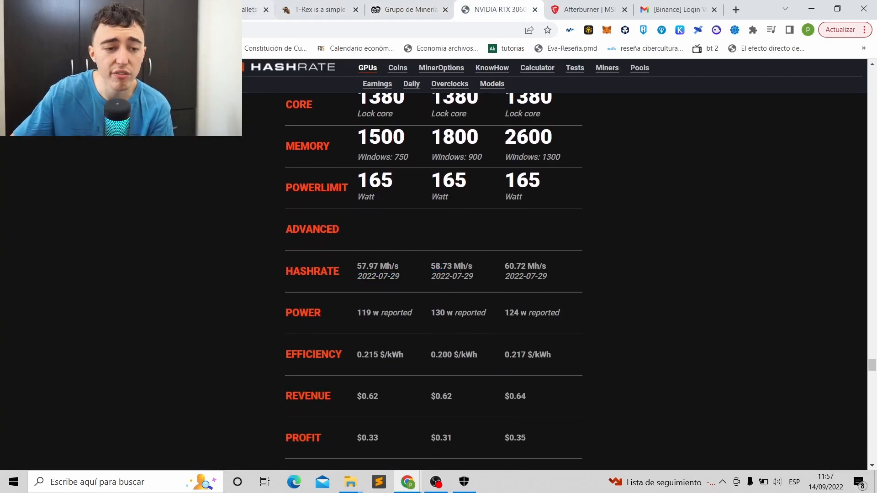
click(139, 9)
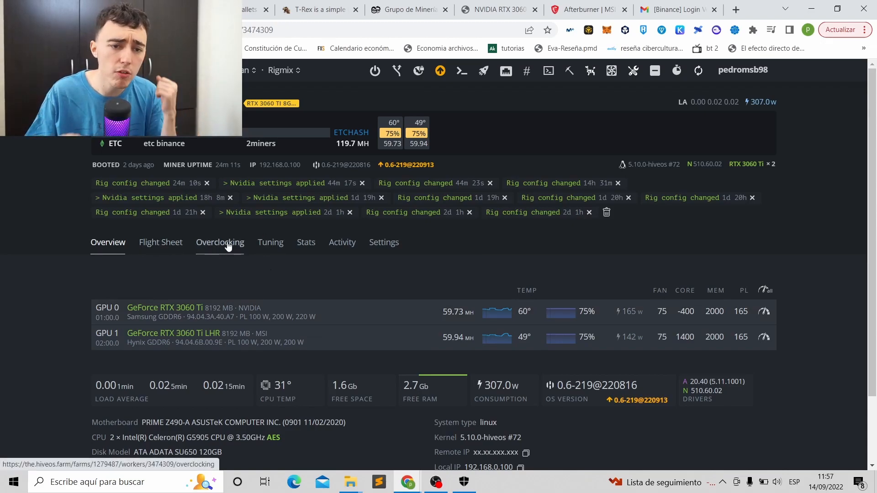
click(409, 9)
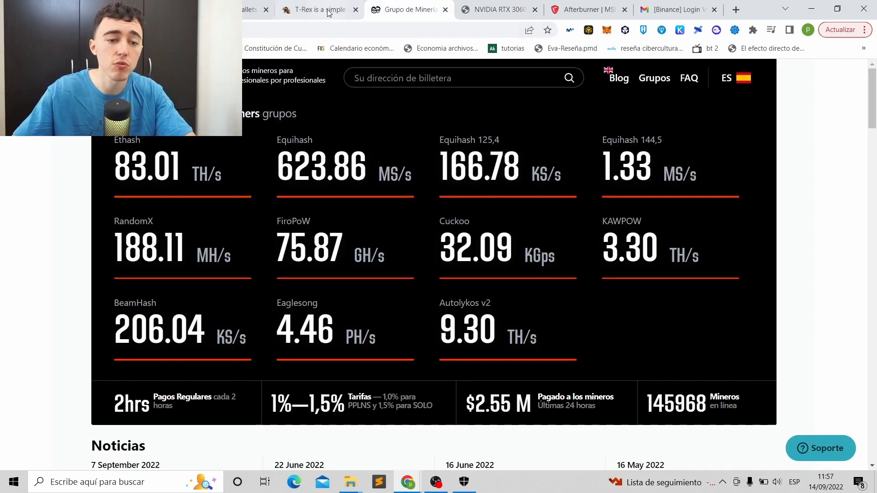
- Look up the Binance ETC deposit address on 2Miners to view its miner statistics
click(408, 79)
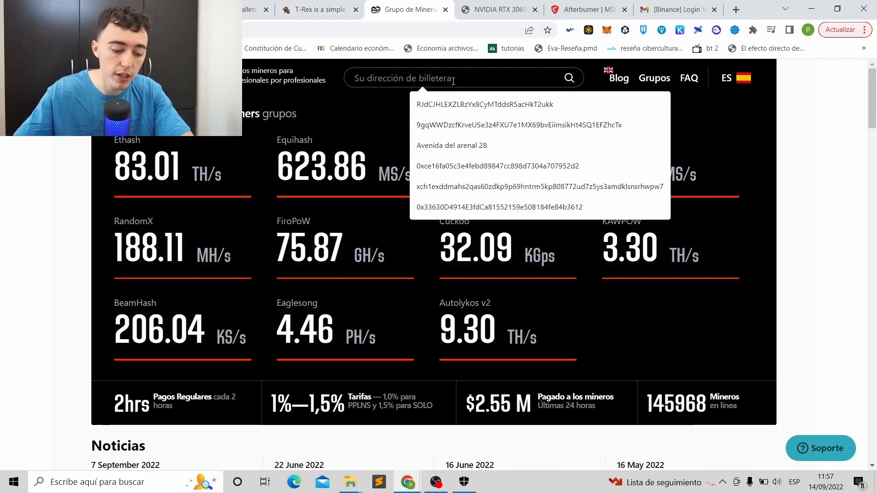
key(Return)
click(252, 10)
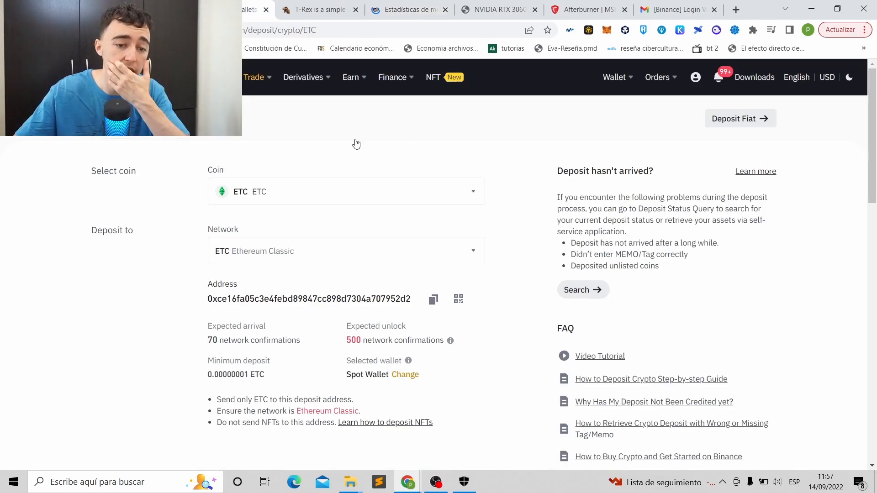
click(424, 6)
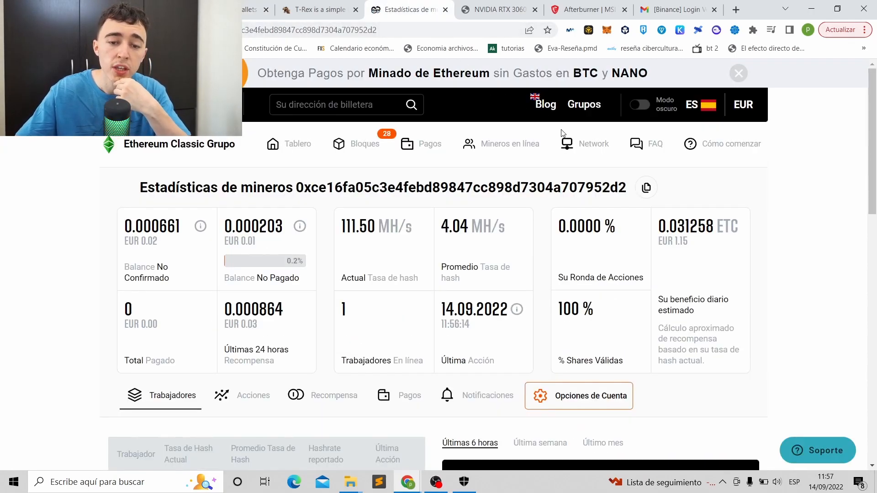
scroll(535, 243, down, 1)
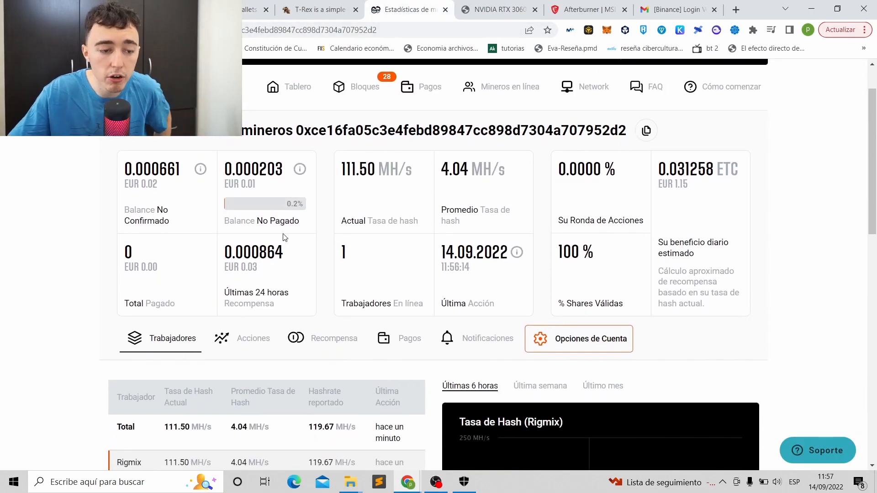
scroll(167, 206, down, 1)
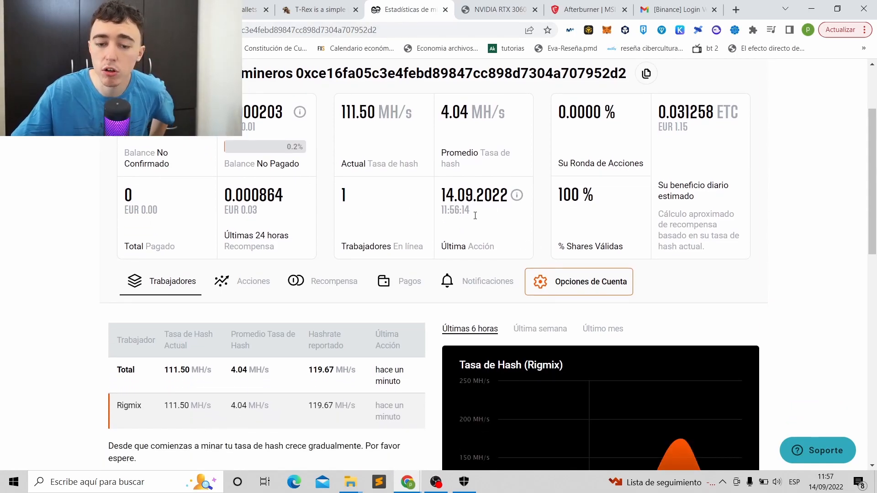
scroll(547, 260, down, 3)
scroll(579, 256, up, 5)
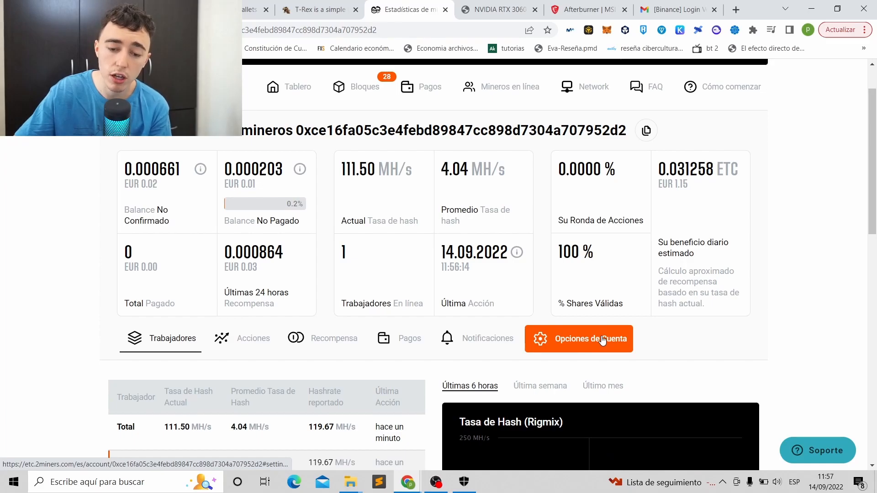
- Open Opciones de Cuenta and select the 0.1 ETC minimum payout value
click(602, 341)
scroll(593, 320, down, 4)
double_click(470, 280)
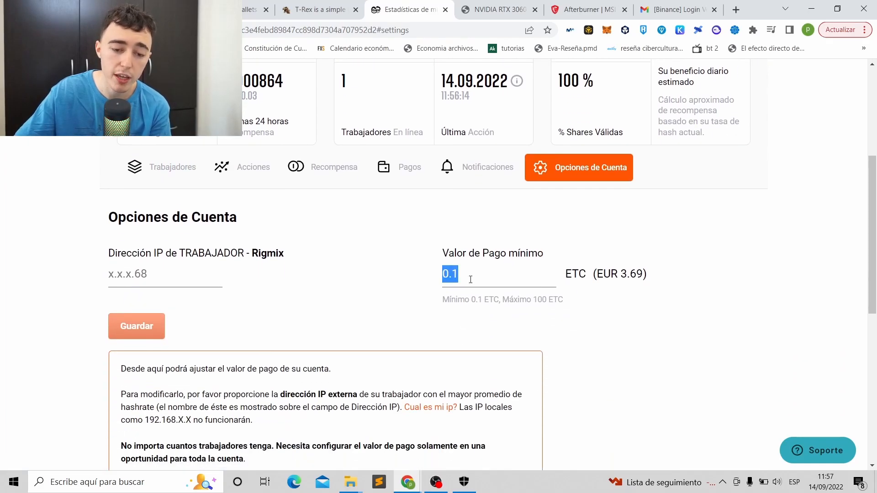
- Keep the 0.1 ETC payout, check the worker IP in HiveOS, then open Notificaciones
click(485, 273)
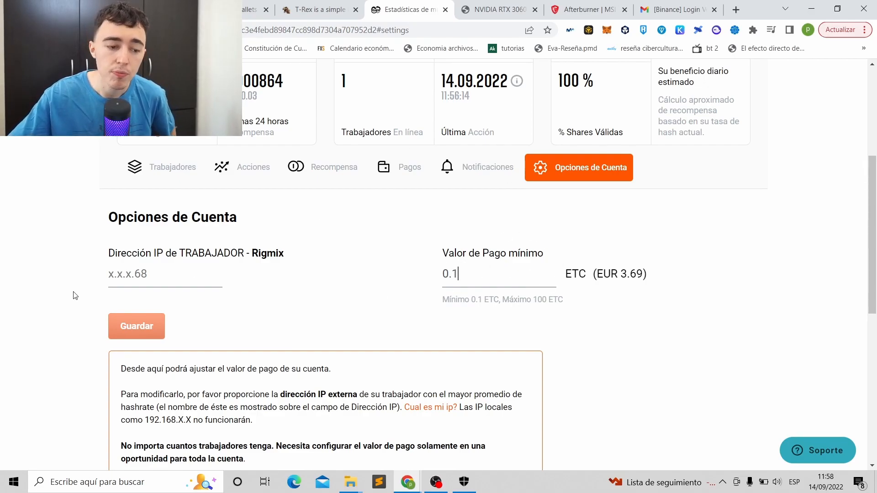
click(118, 269)
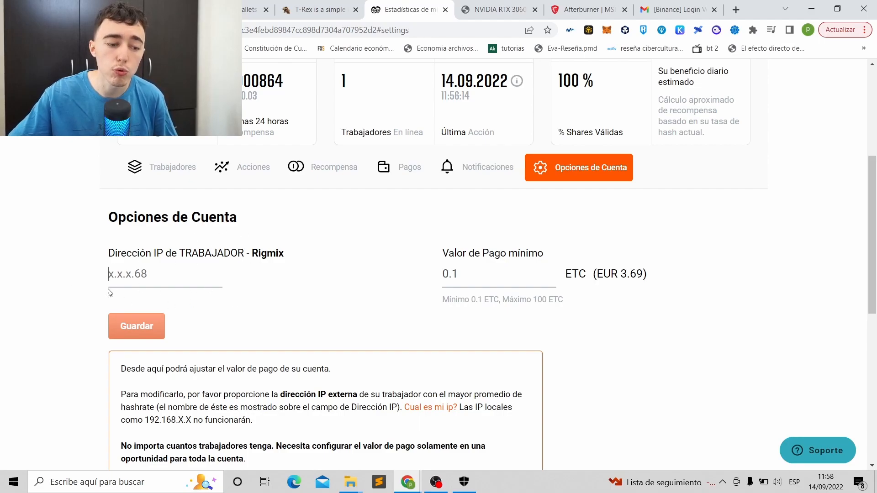
click(137, 9)
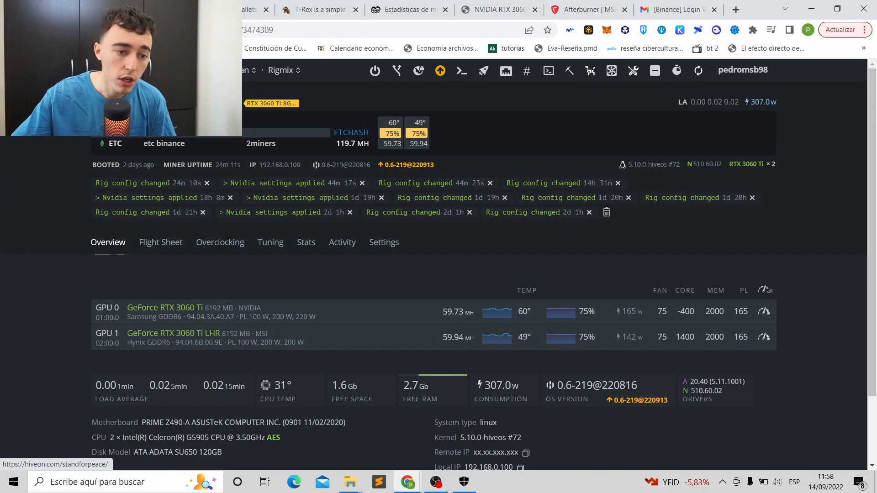
scroll(146, 247, down, 1)
scroll(184, 257, down, 1)
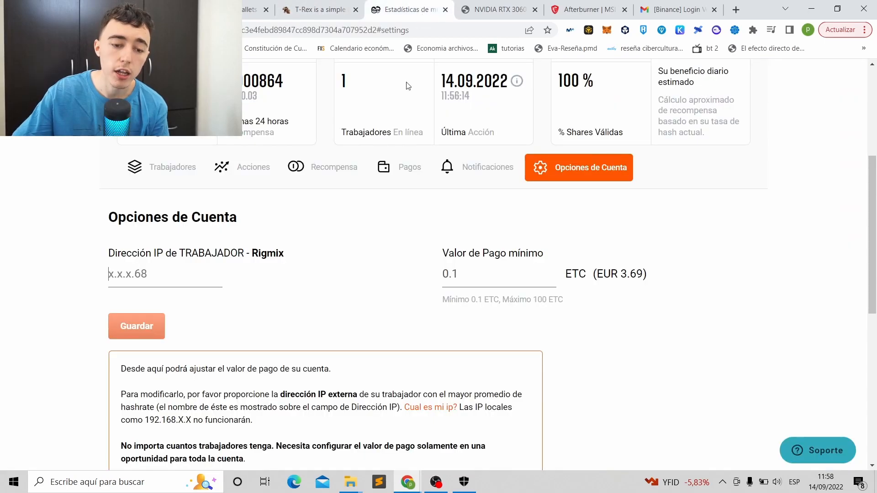
click(409, 10)
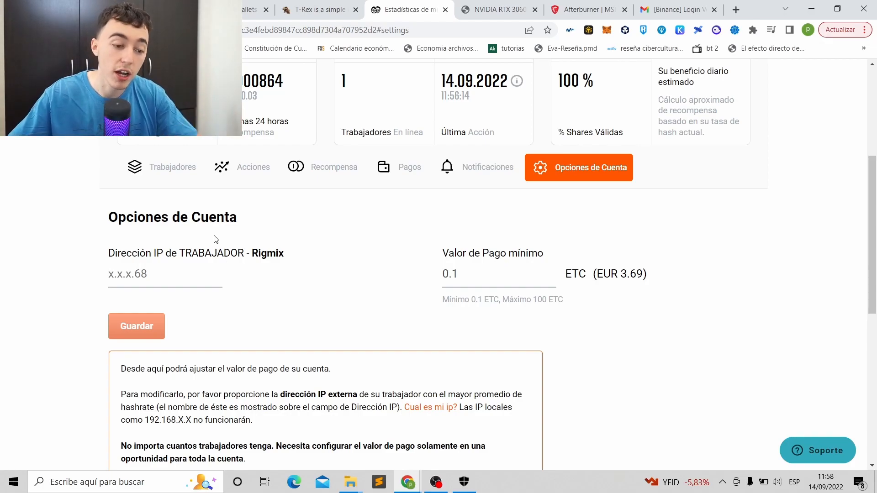
click(475, 172)
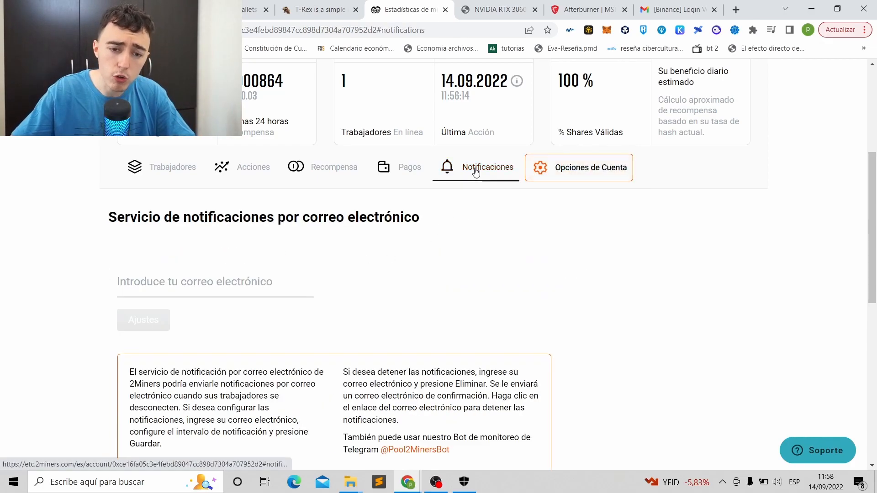
- Leave the e-mail field empty and return to the Rigmix overview with both 3060 Tis hashing
click(176, 286)
click(285, 251)
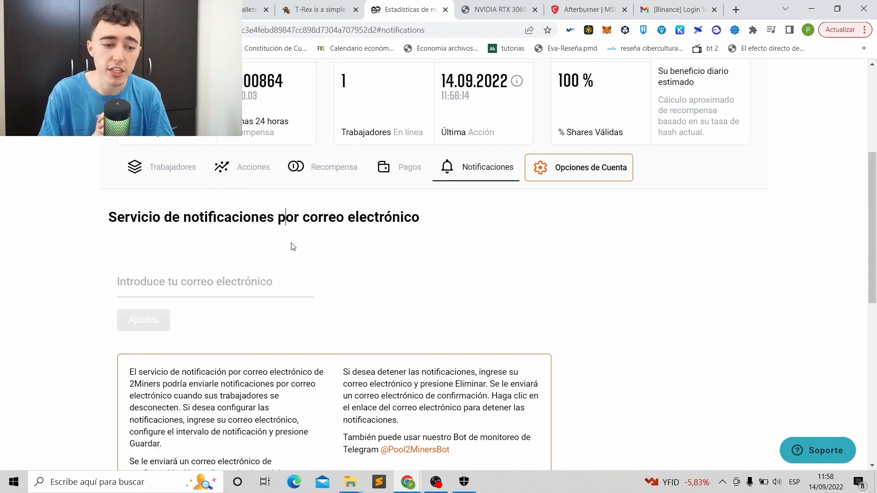
scroll(293, 246, up, 5)
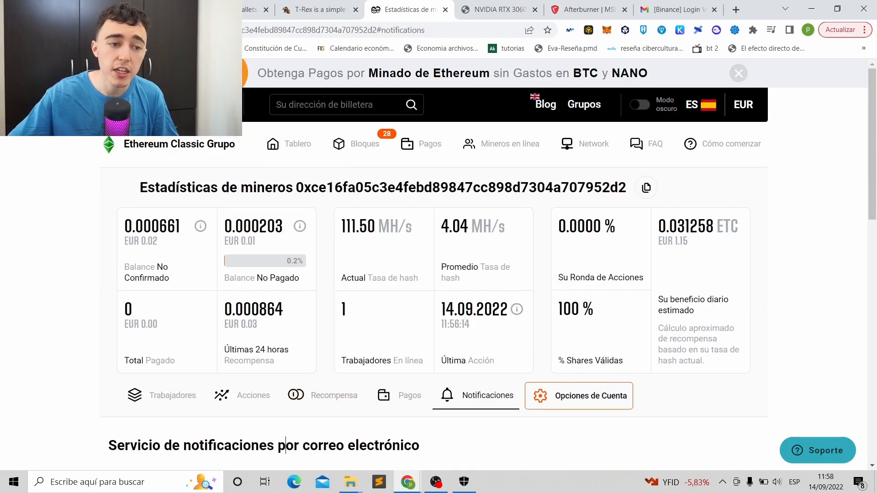
key(ctrl+shift+Tab)
scroll(411, 167, up, 2)
scroll(429, 170, down, 2)
scroll(476, 208, up, 1)
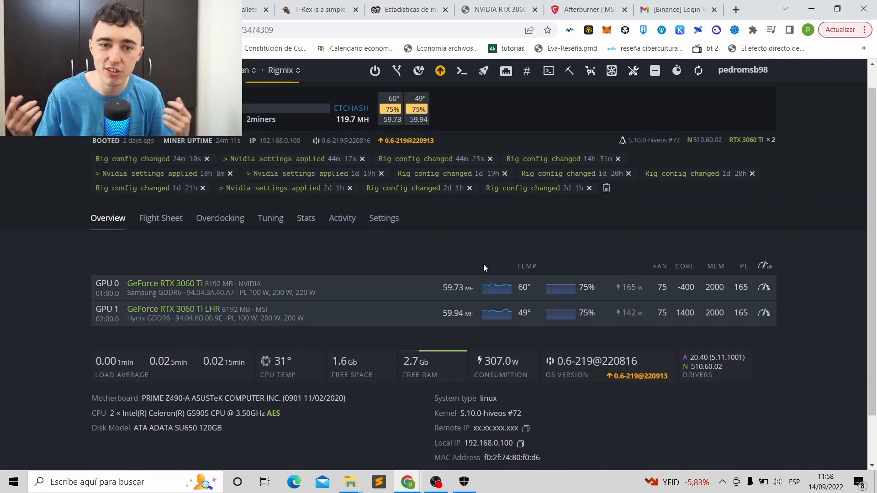